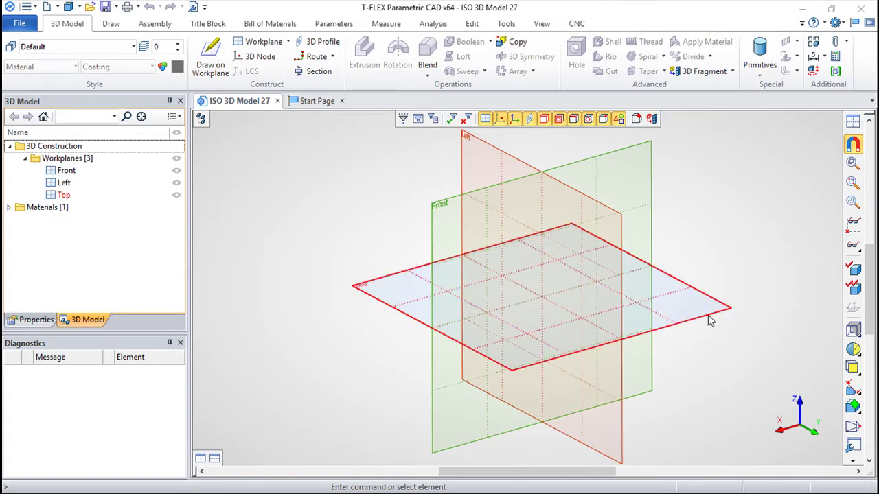
# Start a sketch on the Top workplane with construction axes through the origin
pyautogui.click(710, 318)
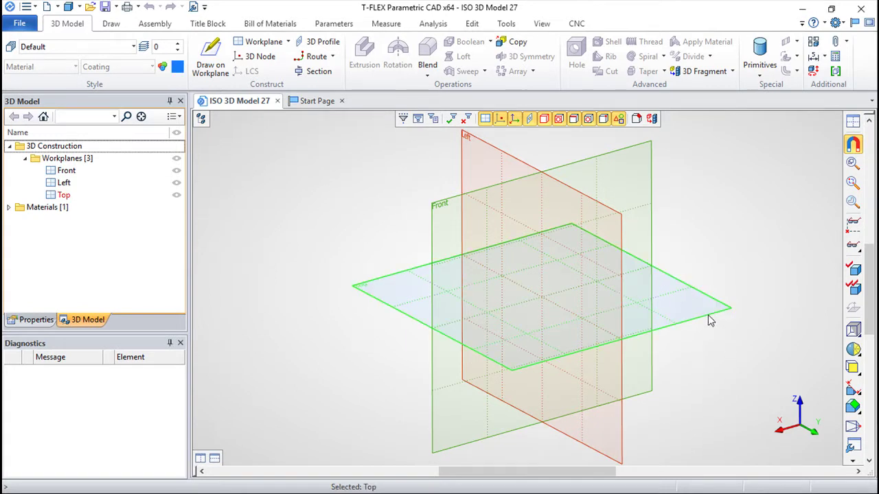
pyautogui.rightClick(711, 320)
pyautogui.click(717, 340)
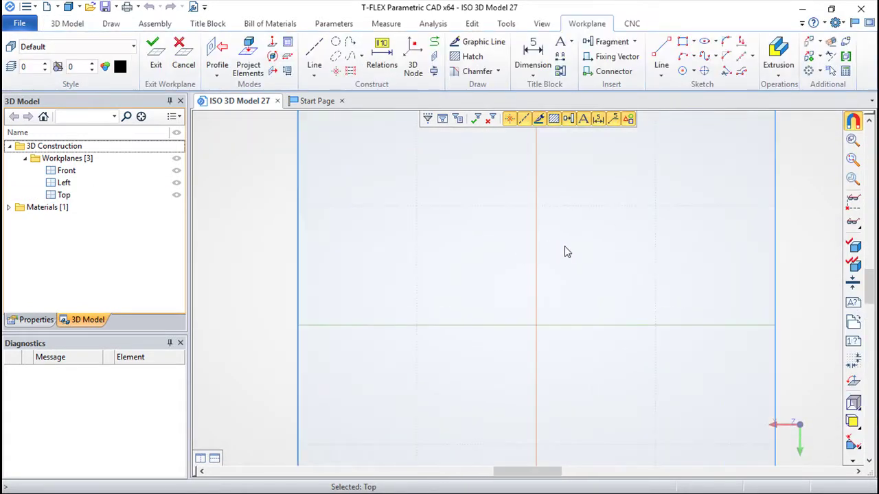
pyautogui.click(314, 55)
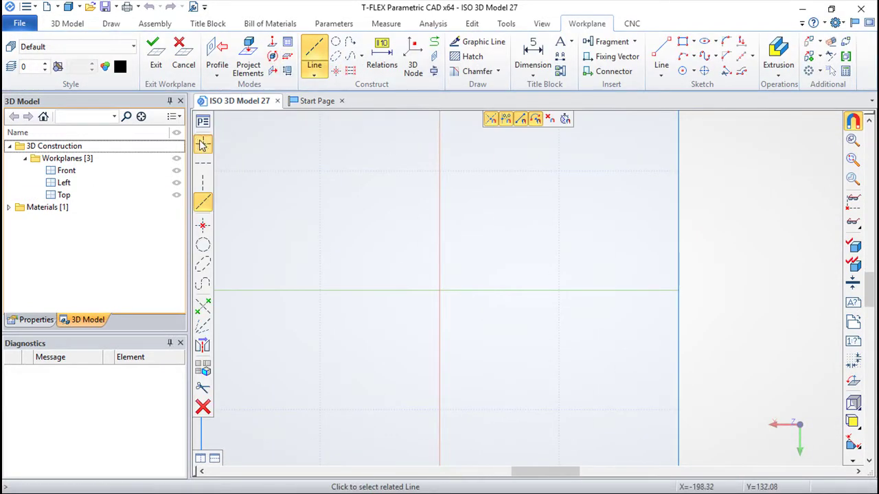
pyautogui.click(203, 143)
pyautogui.click(441, 291)
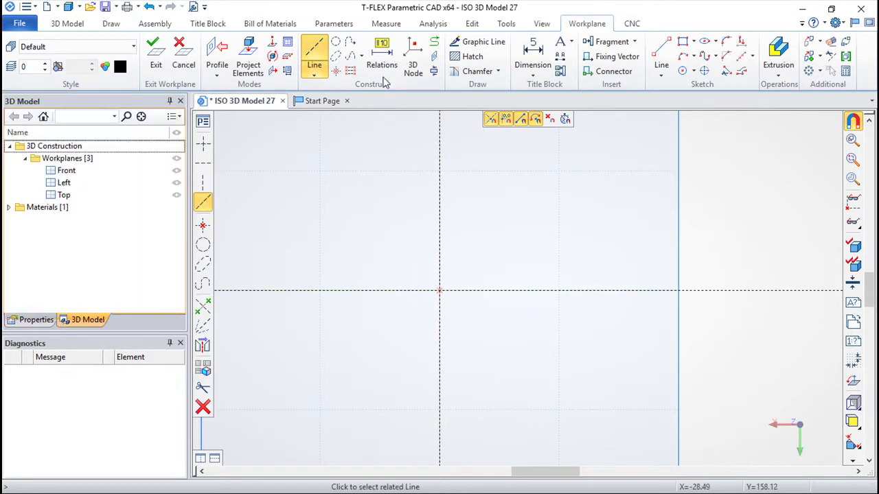
# Draw a radius-75 construction circle centred on the origin
pyautogui.click(336, 42)
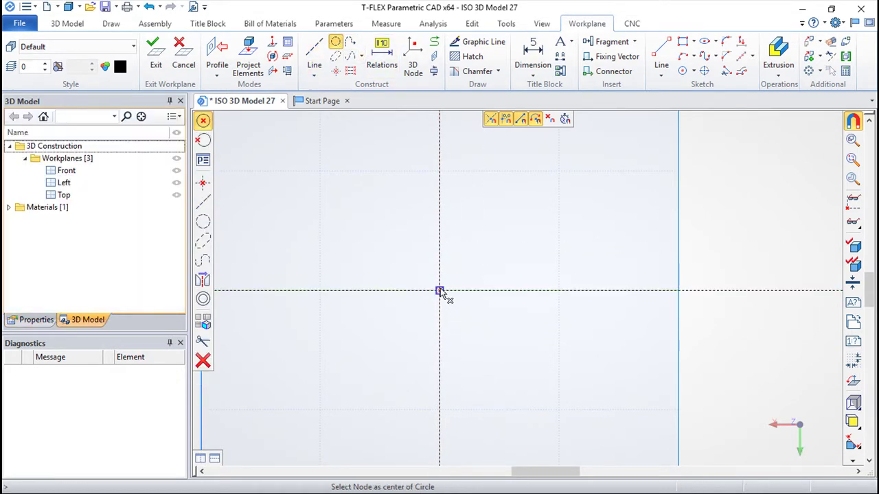
pyautogui.click(440, 292)
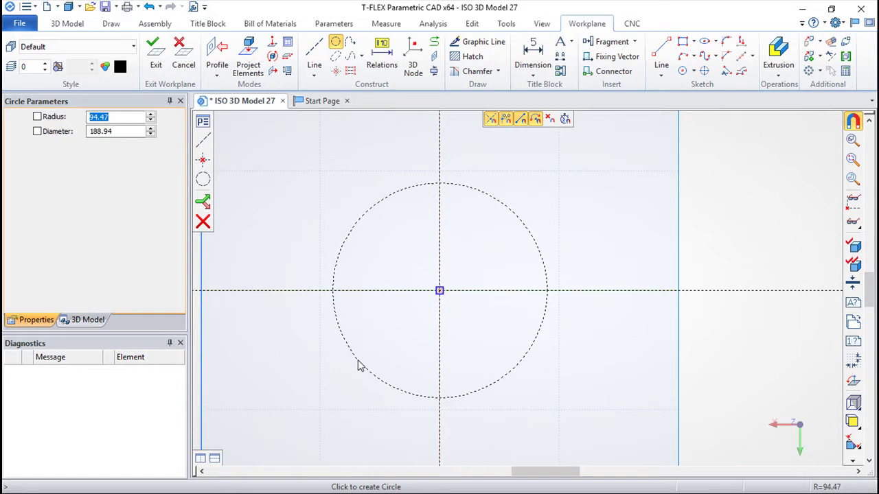
pyautogui.write('75')
pyautogui.press('Return')
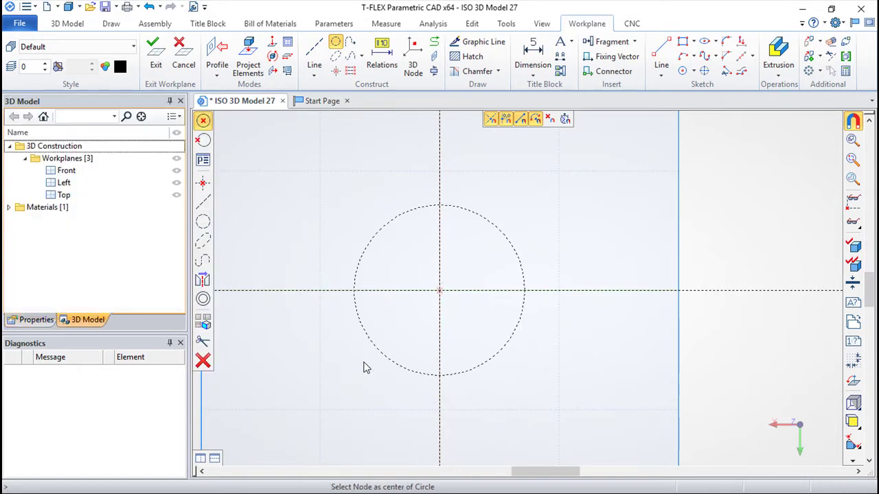
pyautogui.press('Escape')
pyautogui.scroll(1, 559, 328)
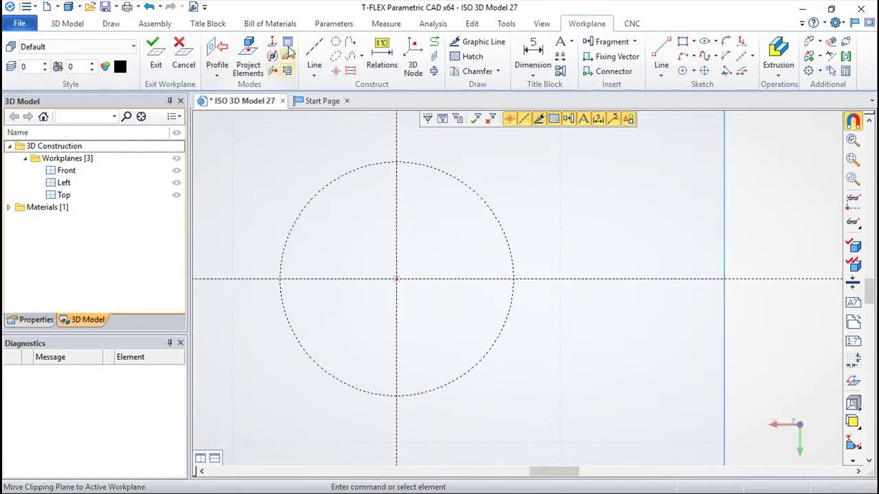
# Add a vertical construction line 135 to the right and horizontal lines at ±20 from the axis
pyautogui.click(313, 50)
pyautogui.click(396, 224)
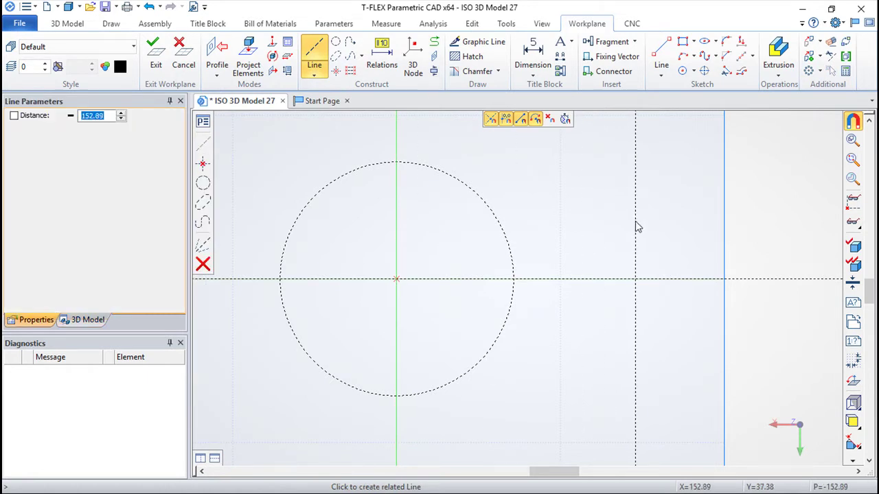
pyautogui.write('135')
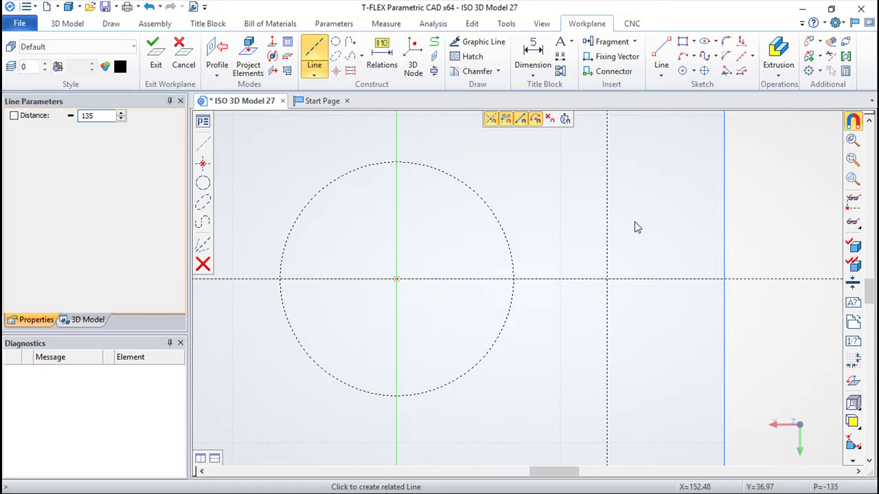
pyautogui.press('Return')
pyautogui.scroll(1, 500, 219)
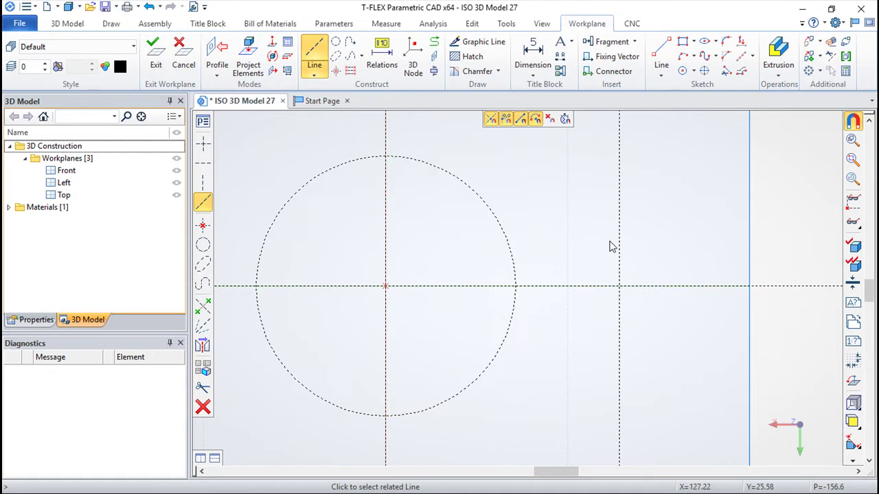
pyautogui.click(672, 287)
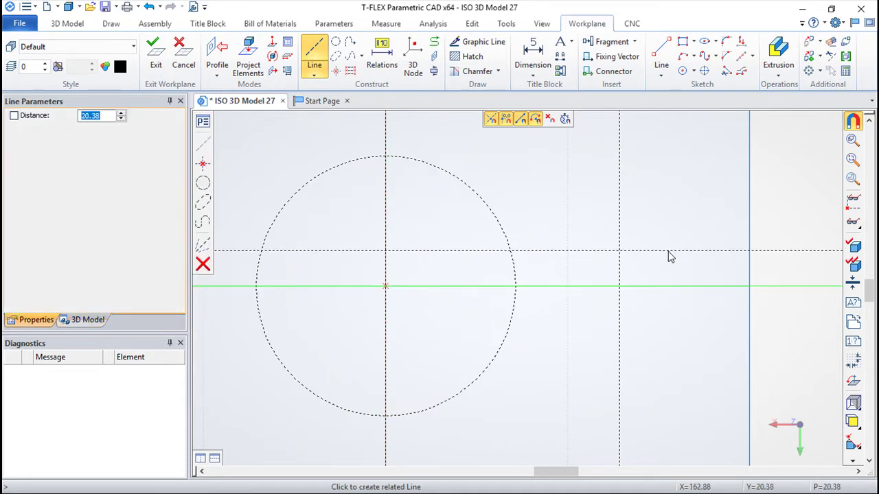
pyautogui.click(669, 255)
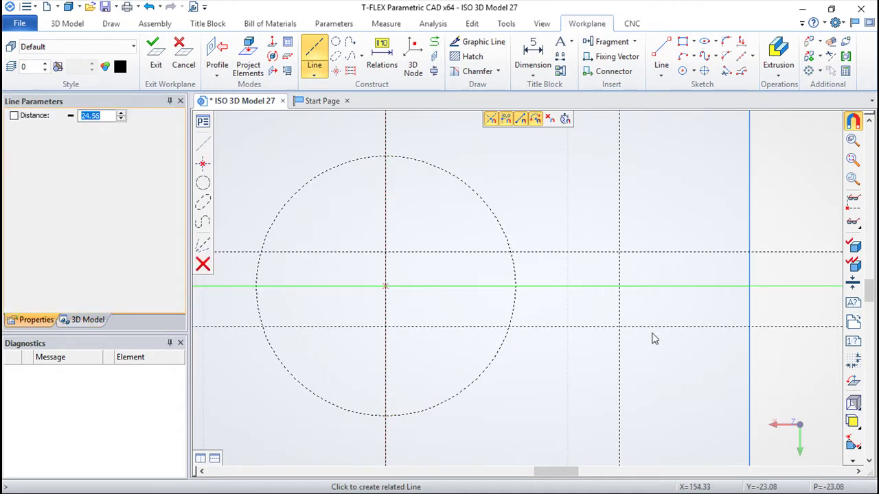
pyautogui.click(639, 329)
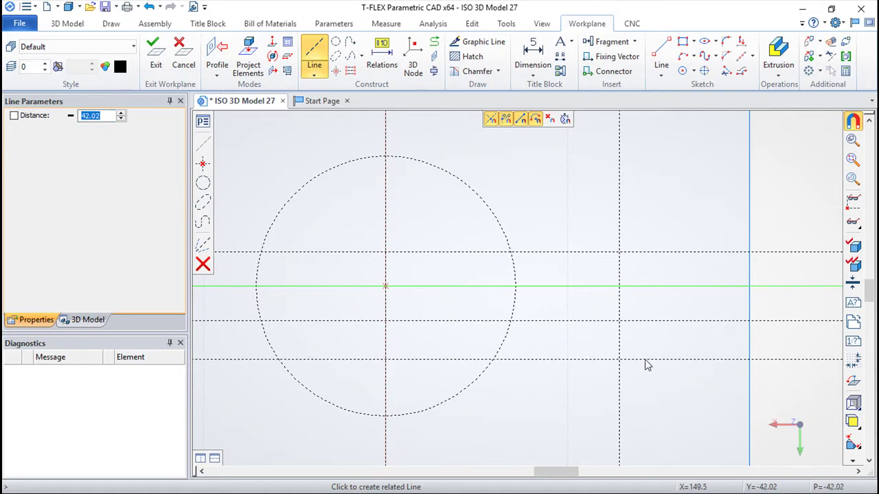
pyautogui.press('Escape')
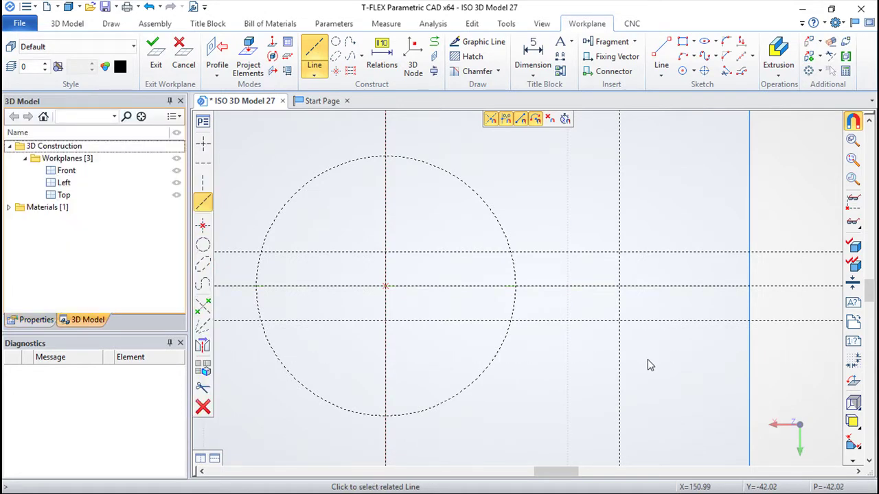
# Trace the circle-and-tab outline with graphic lines over the construction lines and exit the sketch
pyautogui.click(479, 43)
pyautogui.click(510, 251)
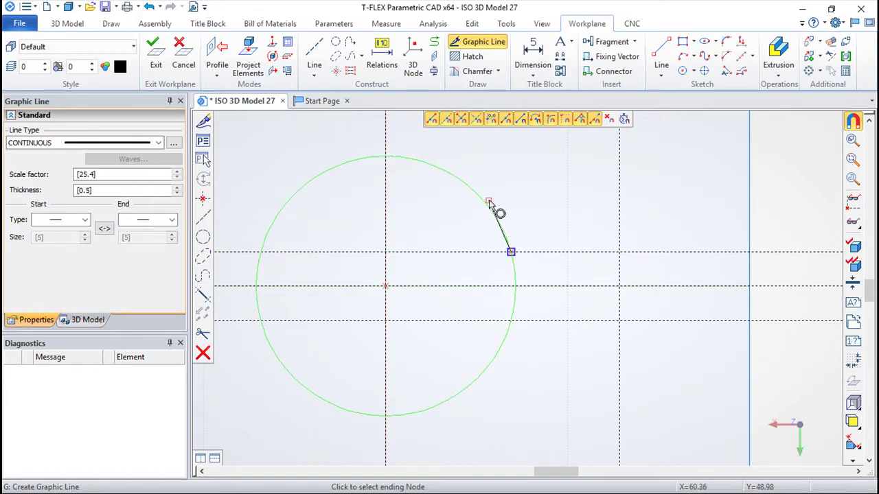
pyautogui.press('Escape')
pyautogui.click(510, 321)
pyautogui.click(618, 322)
pyautogui.click(620, 254)
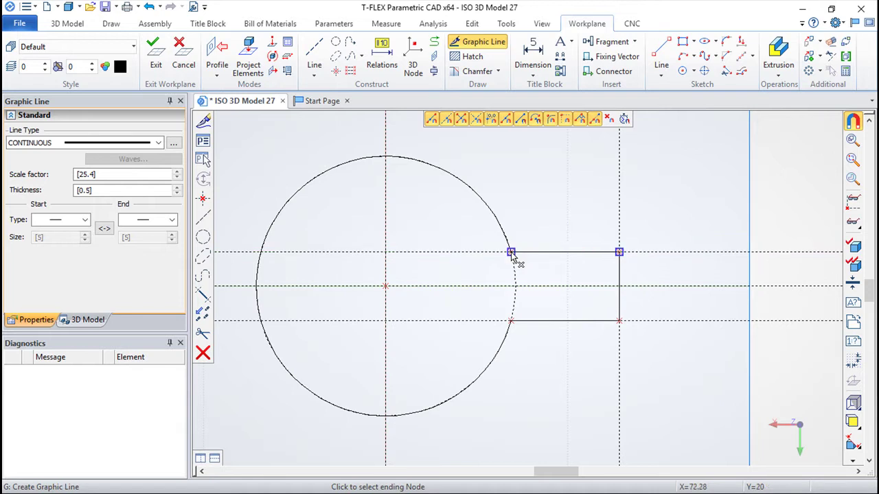
pyautogui.press('Escape')
pyautogui.click(155, 57)
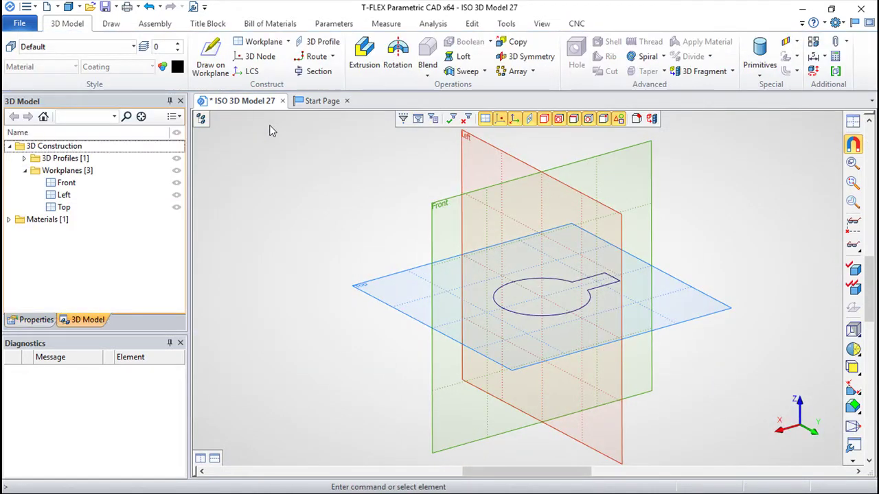
# Extrude the keyhole outline symmetrically with length 20 to create Body_1
pyautogui.scroll(2, 451, 234)
pyautogui.scroll(1, 565, 250)
pyautogui.click(364, 68)
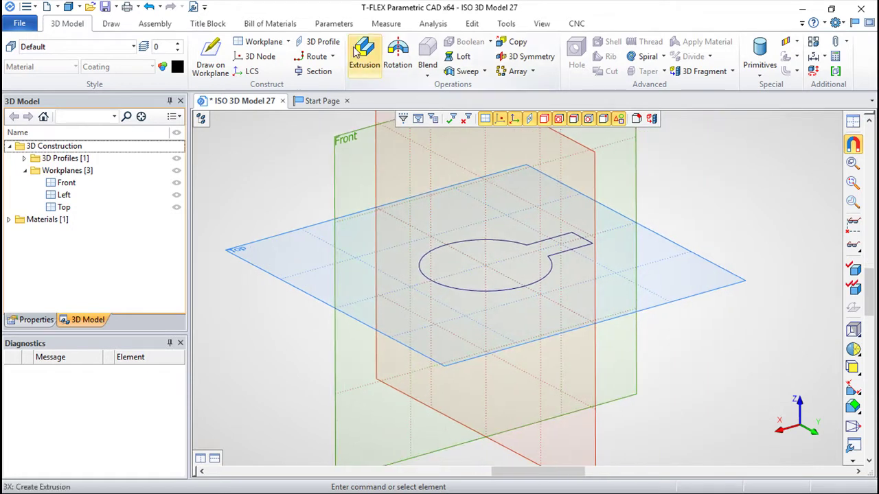
pyautogui.click(124, 215)
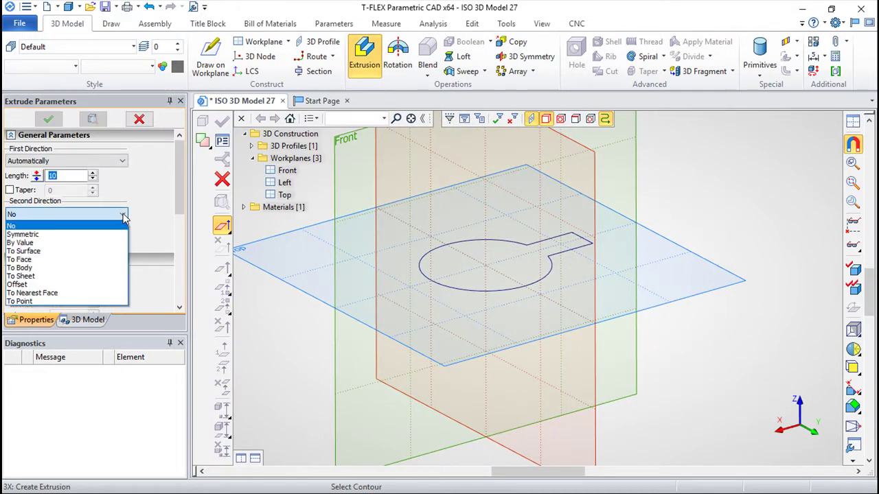
pyautogui.click(22, 234)
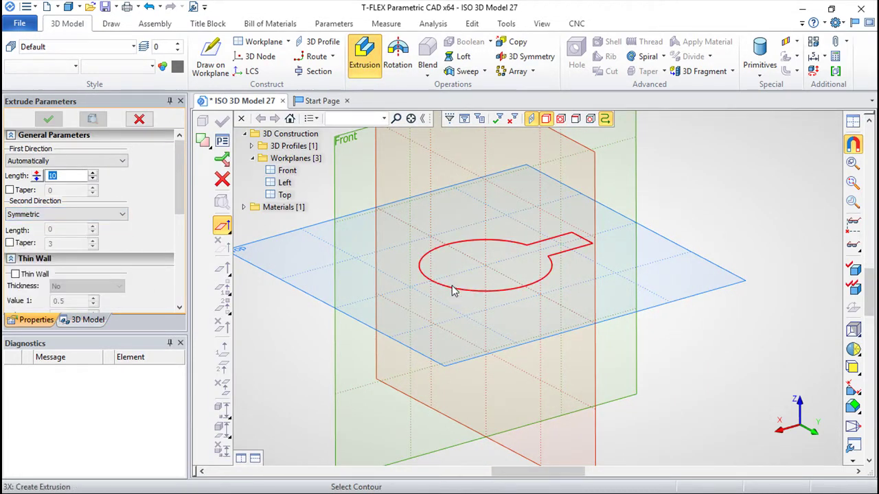
pyautogui.click(458, 290)
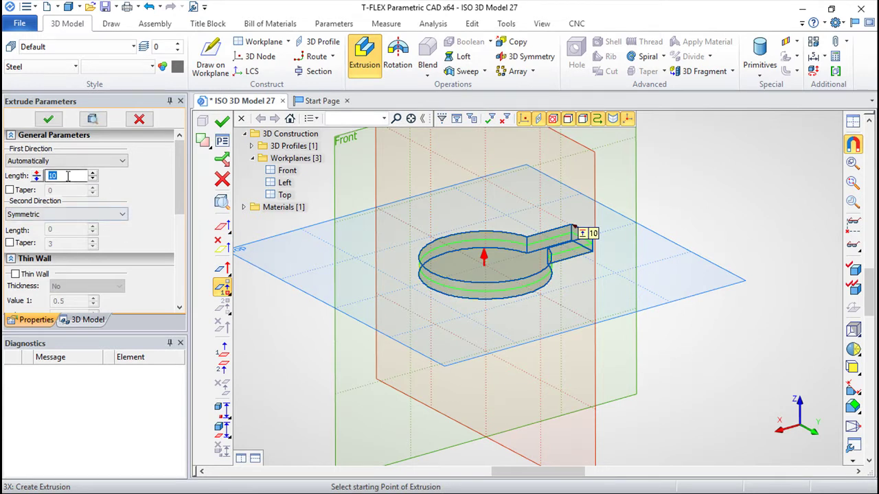
pyautogui.write('20')
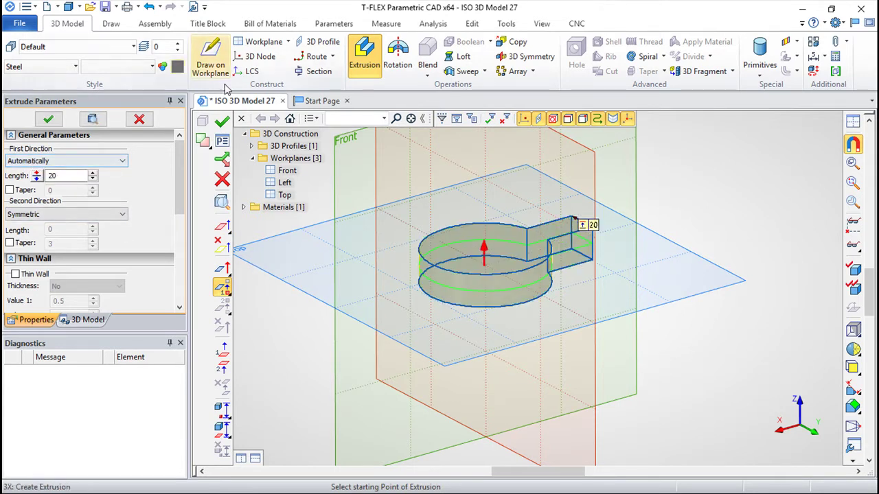
pyautogui.click(222, 122)
pyautogui.moveTo(562, 320)
pyautogui.mouseDown(button='middle')
pyautogui.moveTo(609, 275)
pyautogui.moveTo(515, 383)
pyautogui.mouseUp(button='middle')
# Fillet both edges where the tab meets the disc with radius 40
pyautogui.click(427, 58)
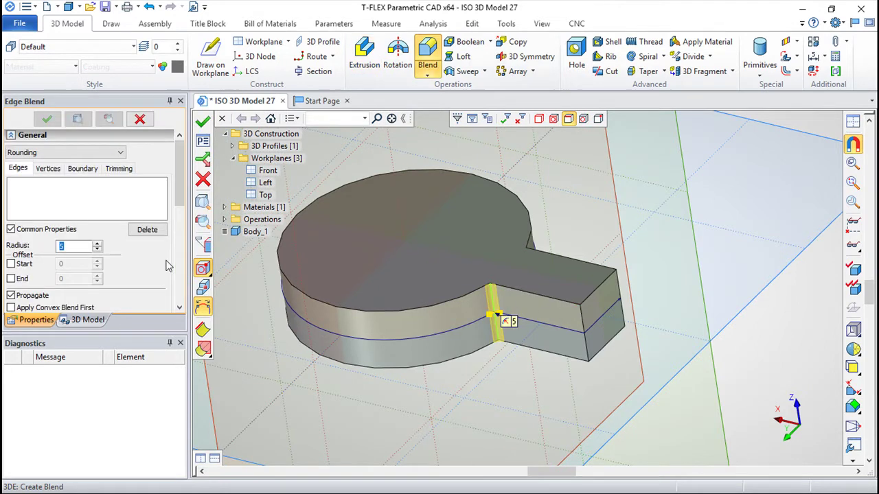
pyautogui.write('0')
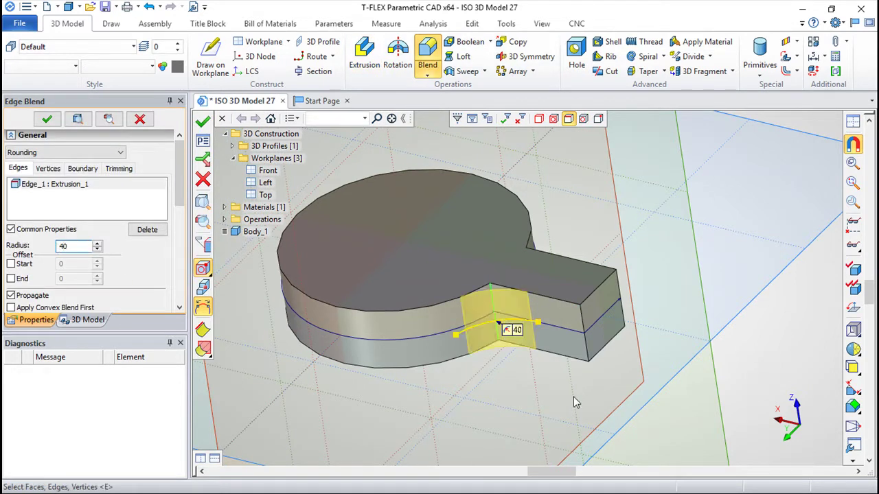
pyautogui.moveTo(439, 288); pyautogui.dragTo(350, 309, button='right')
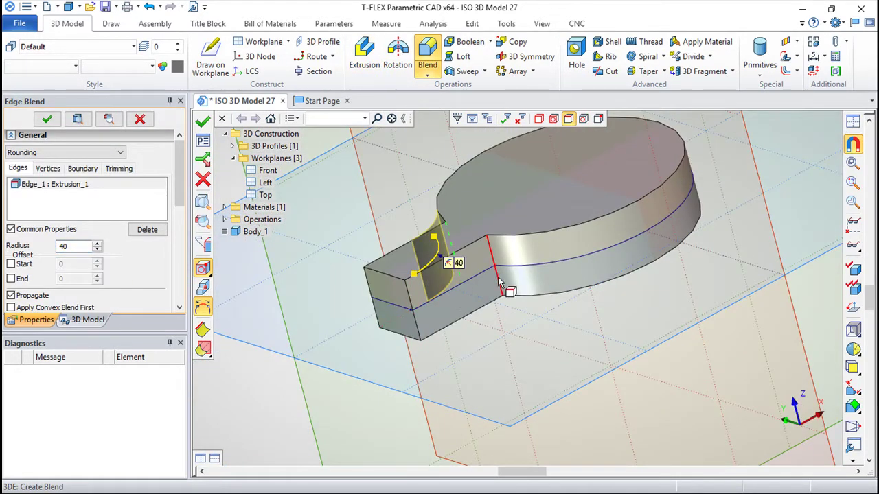
pyautogui.click(500, 282)
pyautogui.click(202, 121)
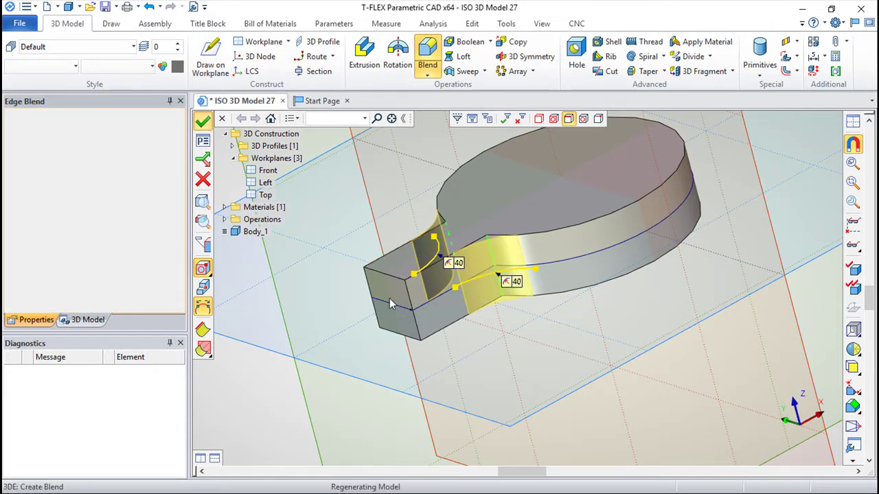
pyautogui.moveTo(481, 308); pyautogui.dragTo(555, 332, button='right')
pyautogui.moveTo(318, 276)
pyautogui.mouseDown(button='right')
pyautogui.moveTo(267, 290)
pyautogui.moveTo(344, 281)
pyautogui.mouseUp(button='right')
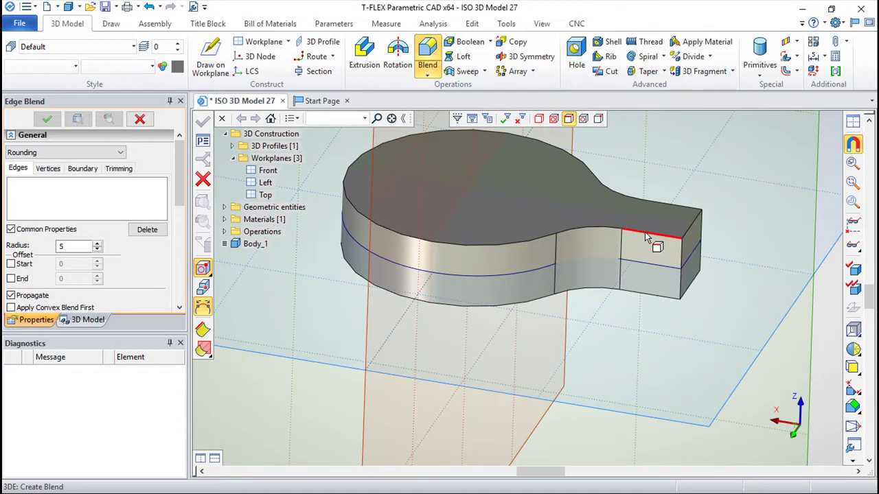
# Blend the top and bottom outline edge loops of Body_1 with radius 20
pyautogui.click(646, 236)
pyautogui.doubleClick(74, 246)
pyautogui.write('2')
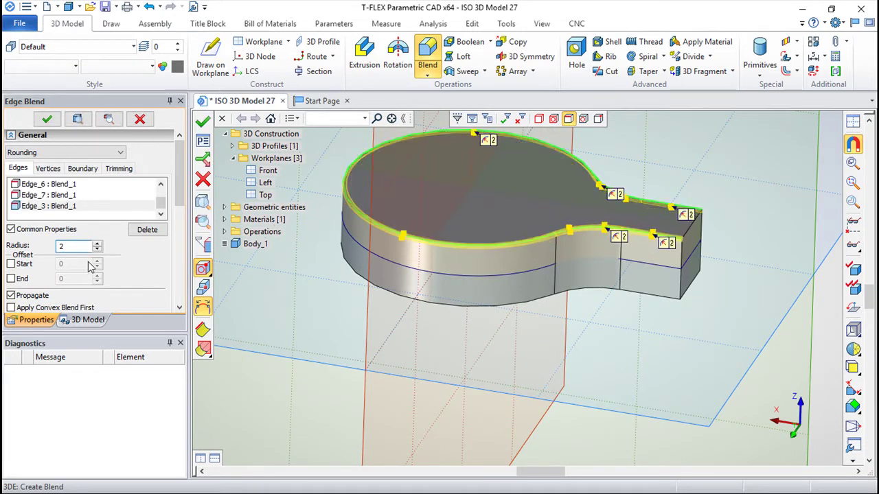
pyautogui.write('0')
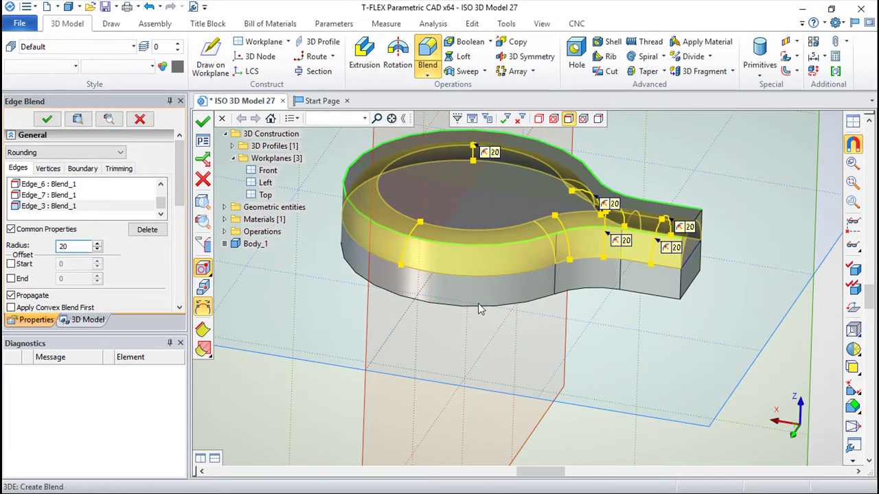
pyautogui.click(651, 303)
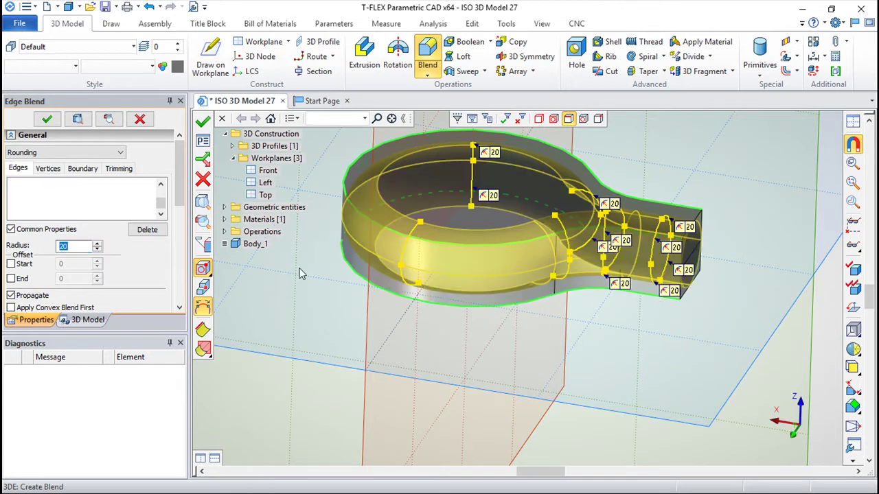
pyautogui.click(203, 121)
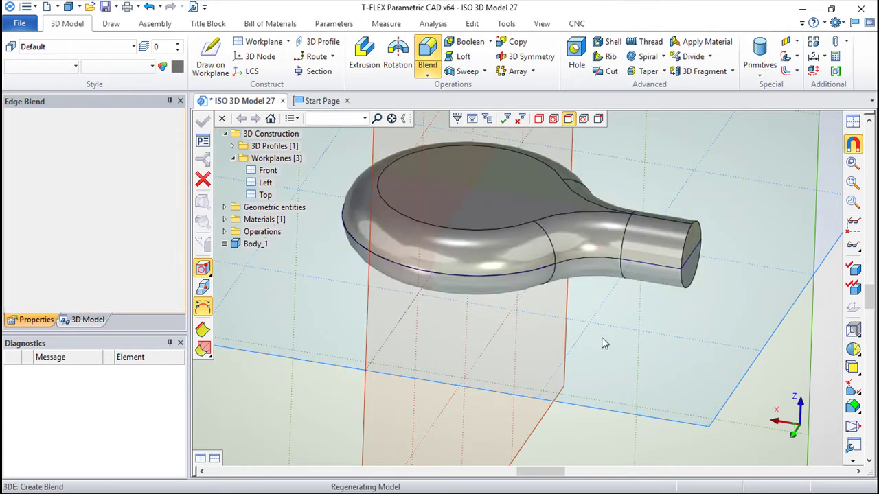
pyautogui.moveTo(603, 343); pyautogui.dragTo(522, 324, button='middle')
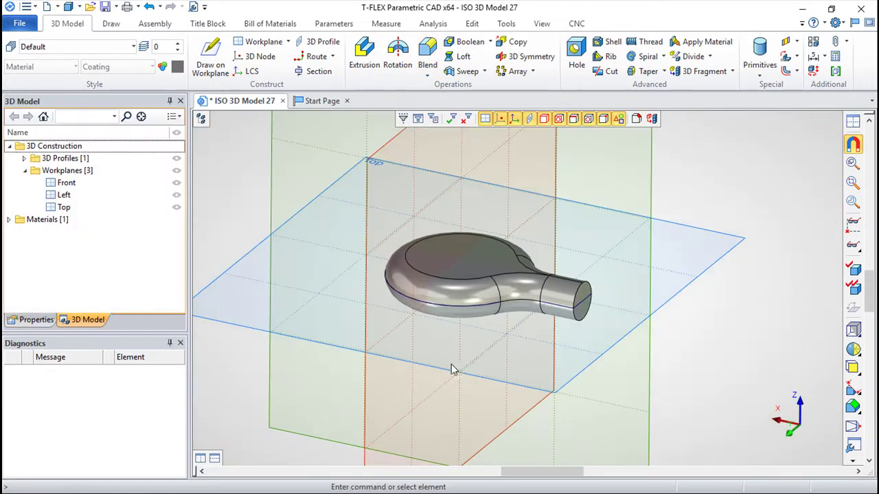
pyautogui.moveTo(452, 370)
pyautogui.mouseDown(button='middle')
pyautogui.moveTo(499, 284)
pyautogui.moveTo(444, 372)
pyautogui.moveTo(529, 426)
pyautogui.moveTo(480, 402)
pyautogui.moveTo(487, 412)
pyautogui.mouseUp(button='middle')
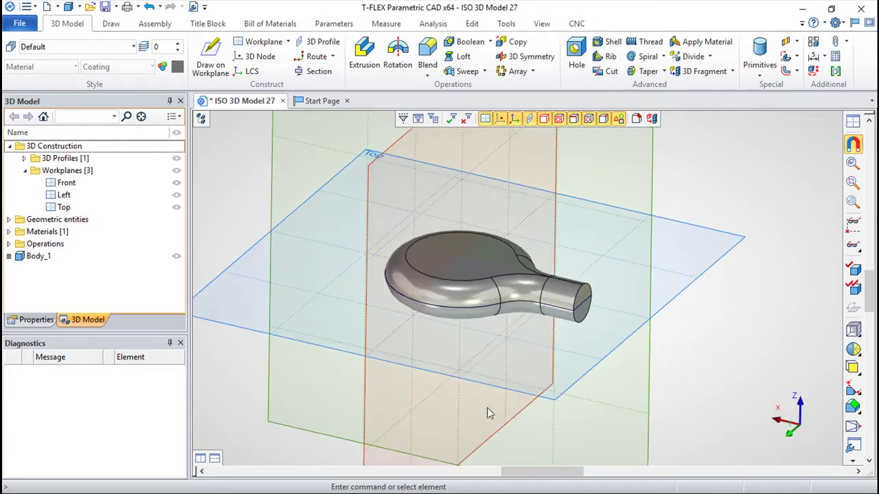
# Start a sketch on the Front workplane with construction axes through the origin
pyautogui.rightClick(652, 354)
pyautogui.click(748, 60)
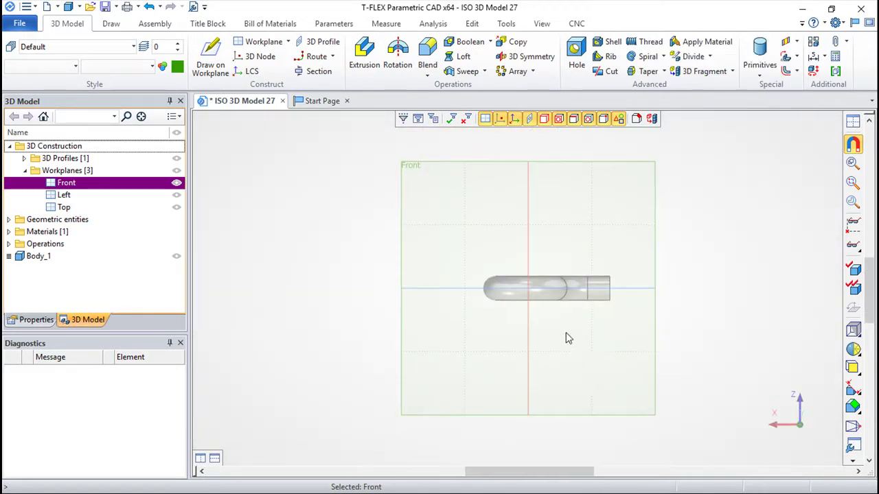
pyautogui.scroll(1, 567, 292)
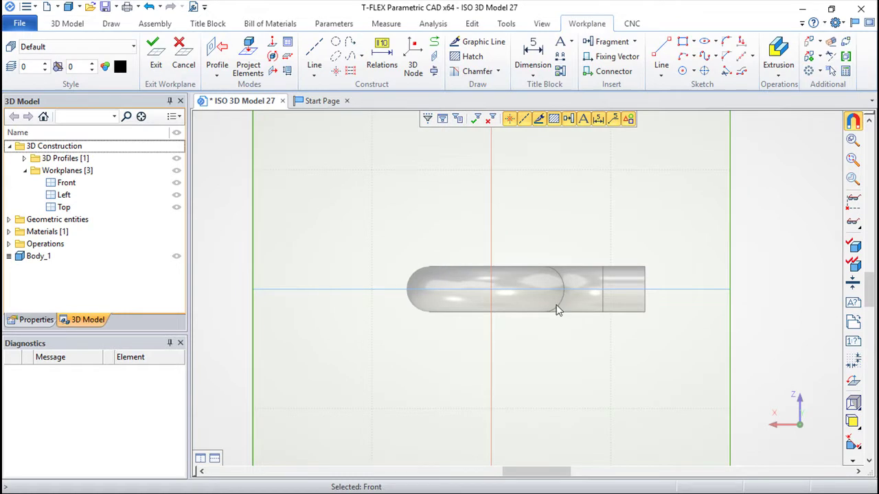
pyautogui.click(314, 54)
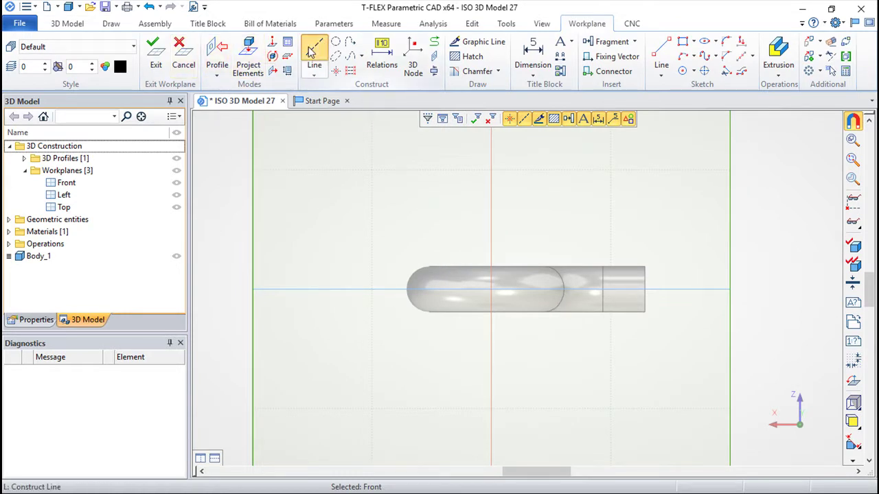
pyautogui.click(491, 289)
# Add vertical construction lines 55 either side of centre and a horizontal line at 20
pyautogui.click(492, 204)
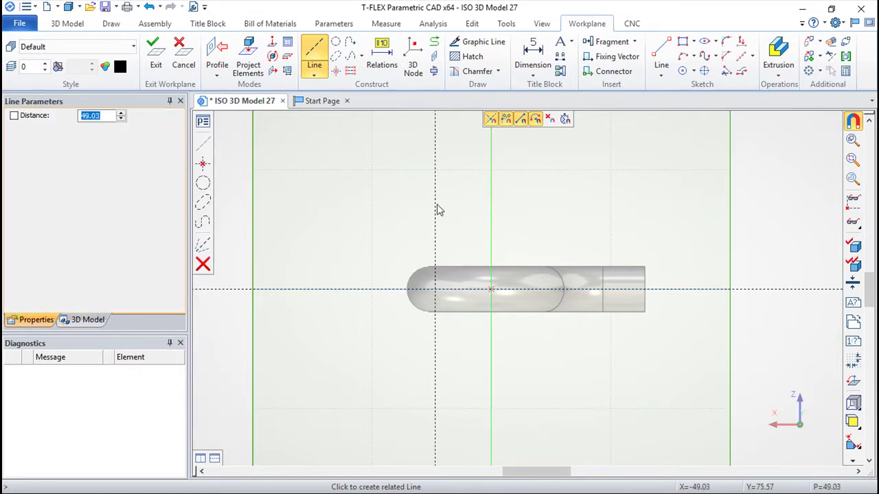
pyautogui.write('55')
pyautogui.press('Return')
pyautogui.write('55')
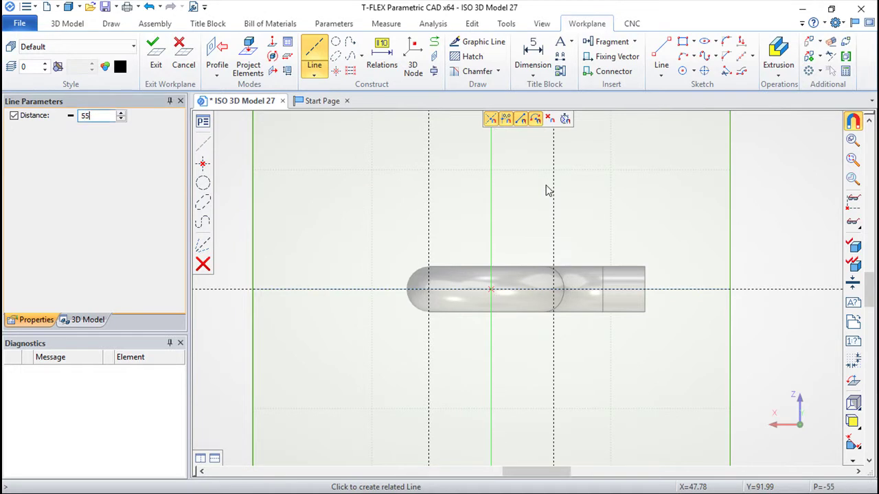
pyautogui.press('Return')
pyautogui.press('Escape')
pyautogui.scroll(3, 620, 221)
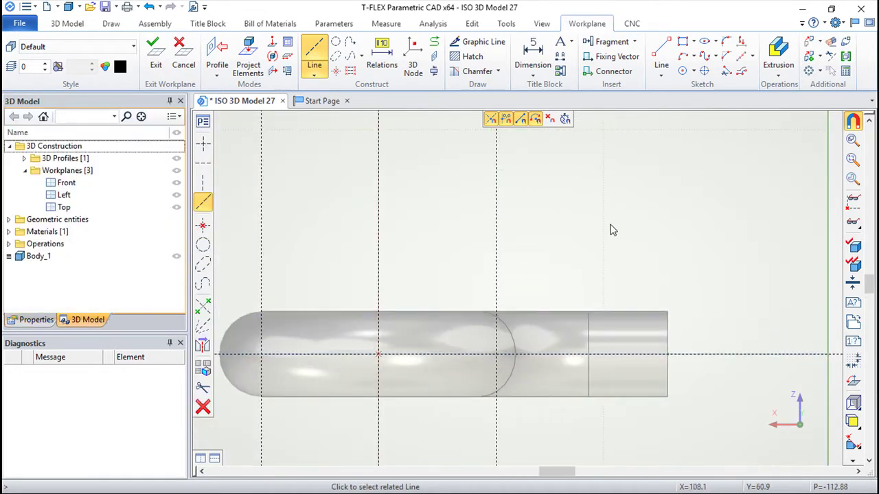
pyautogui.click(778, 345)
pyautogui.write('20')
pyautogui.press('Return')
pyautogui.press('Escape')
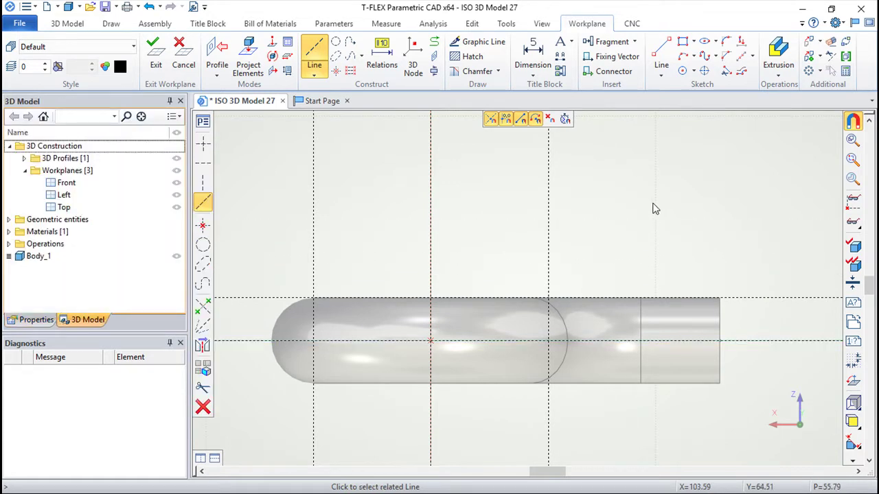
# Draw a radius-100 construction circle centred on the central crossing point
pyautogui.click(336, 41)
pyautogui.click(430, 341)
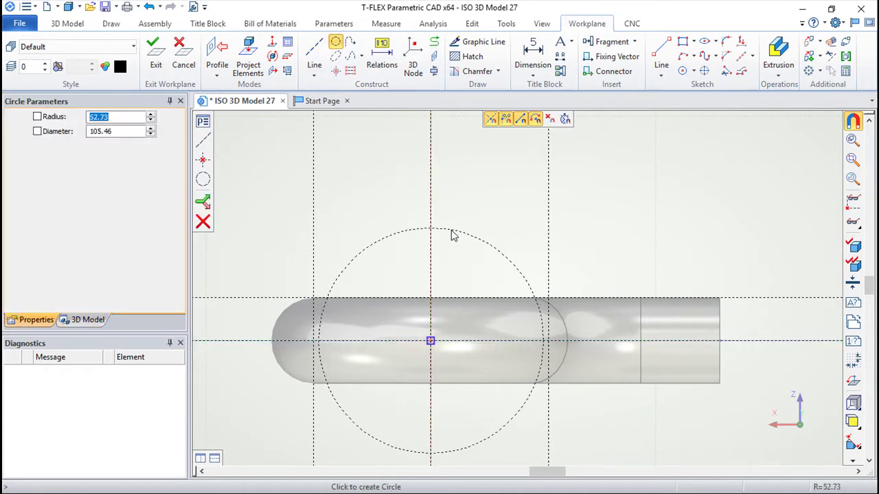
pyautogui.write('100')
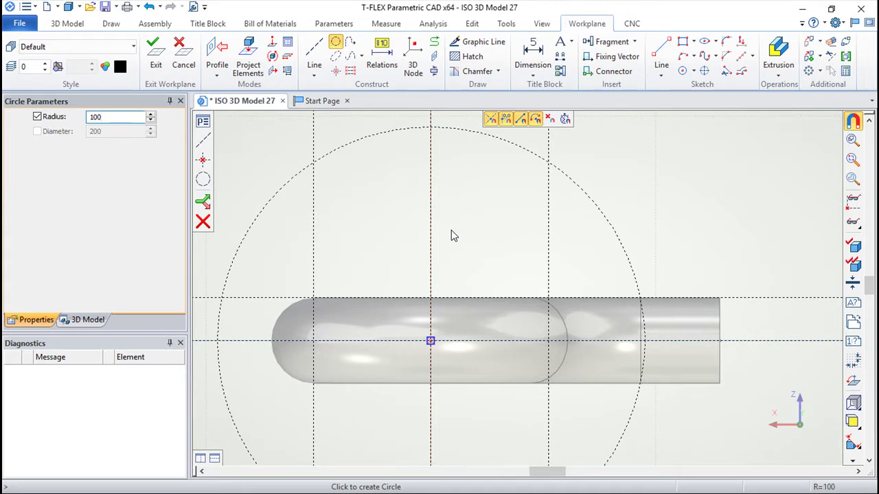
pyautogui.press('Return')
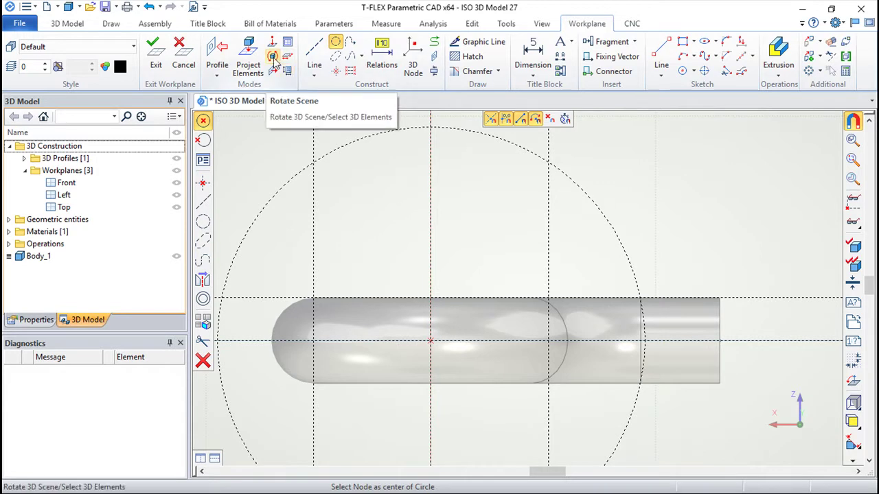
# Move the circle down from its top point to the lower destination point
pyautogui.click(810, 59)
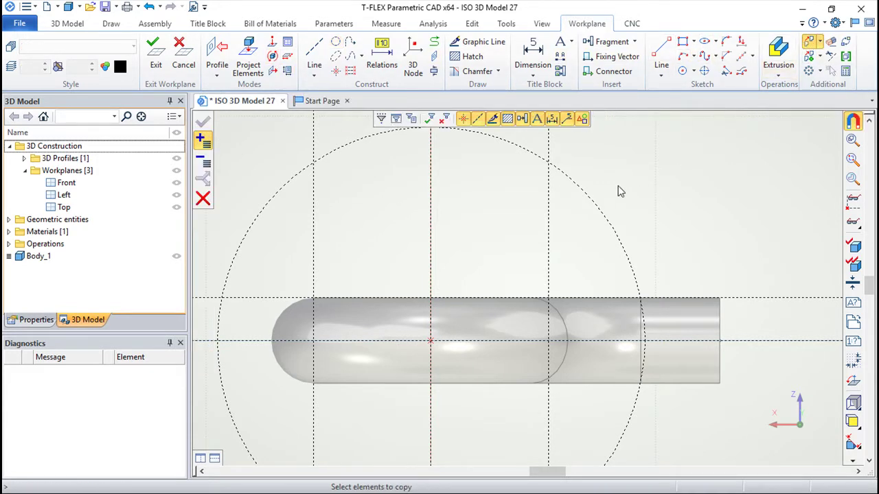
pyautogui.click(582, 191)
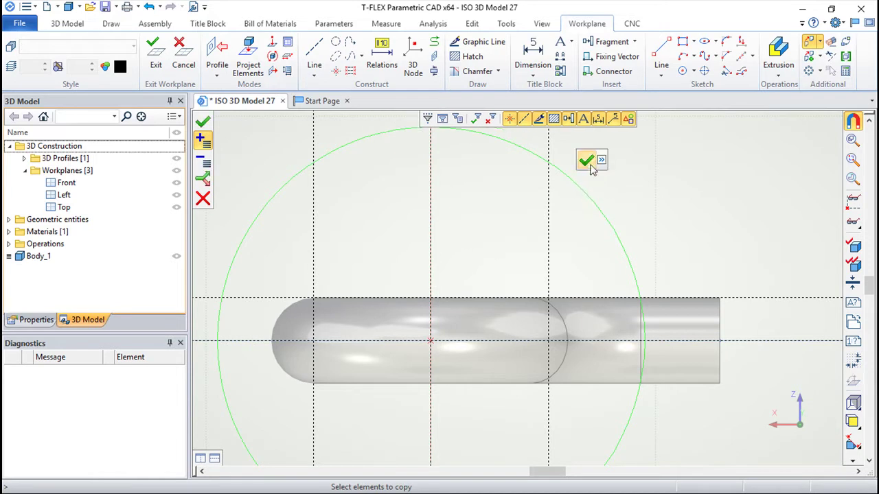
pyautogui.click(591, 166)
pyautogui.click(549, 162)
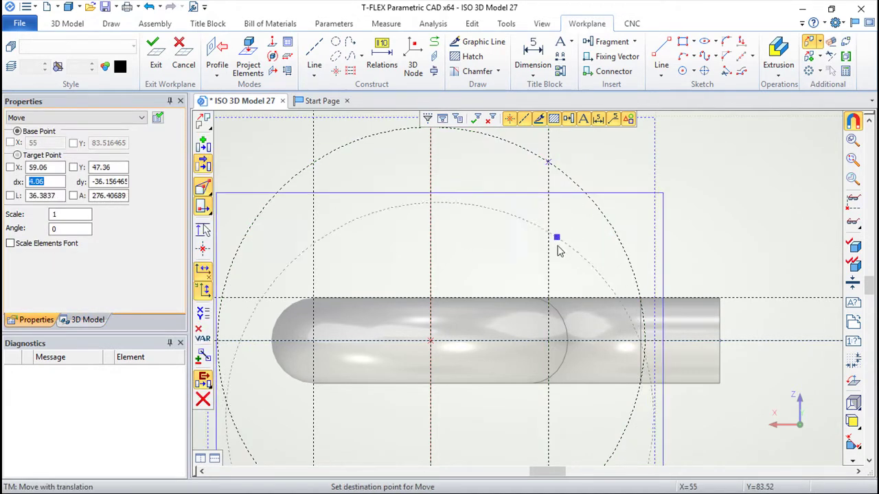
pyautogui.click(554, 302)
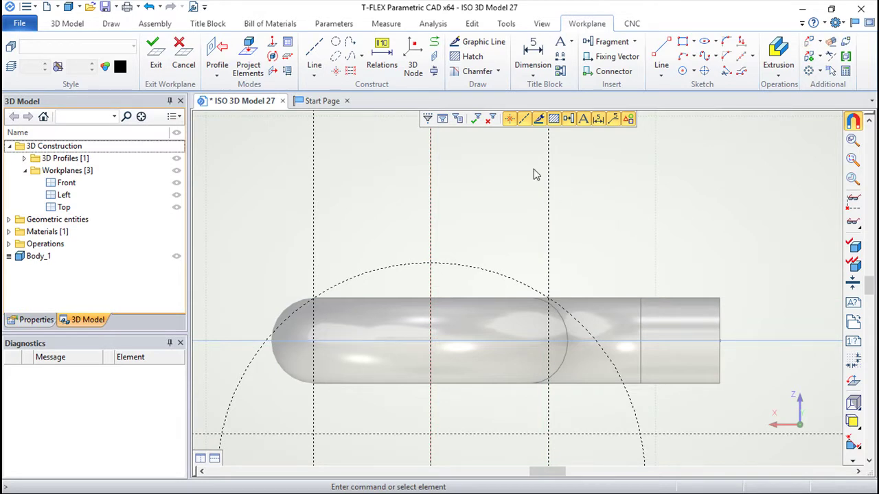
# Add a construction node at the left upper intersection
pyautogui.press('l')
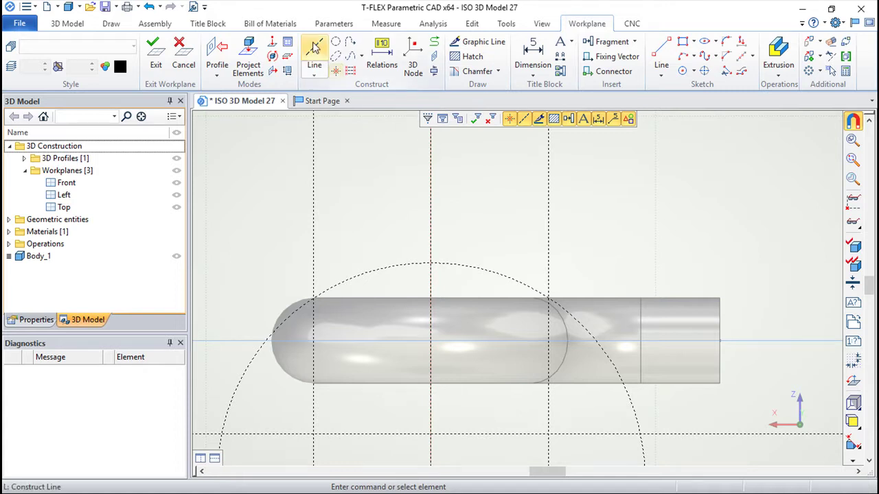
pyautogui.click(314, 298)
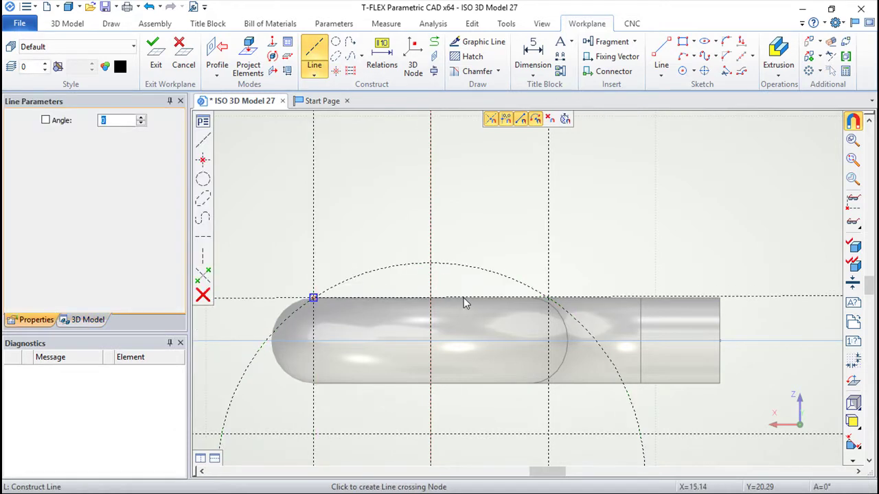
pyautogui.press('Escape')
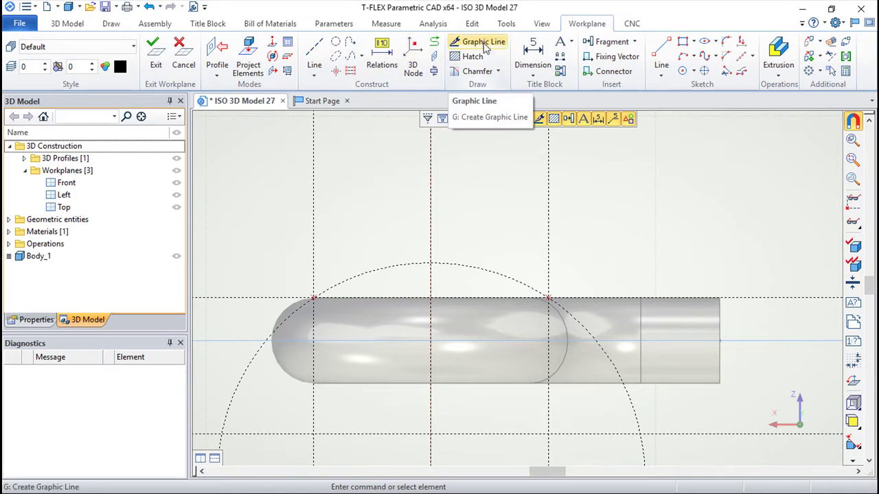
# Draw the dome profile: vertical centre line, upper horizontal segment and closing arc, then exit
pyautogui.press('g')
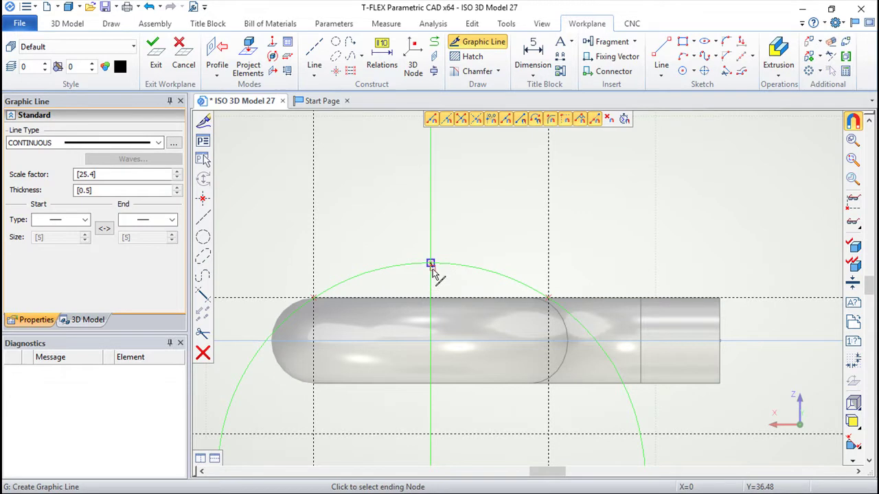
pyautogui.click(430, 298)
pyautogui.click(548, 298)
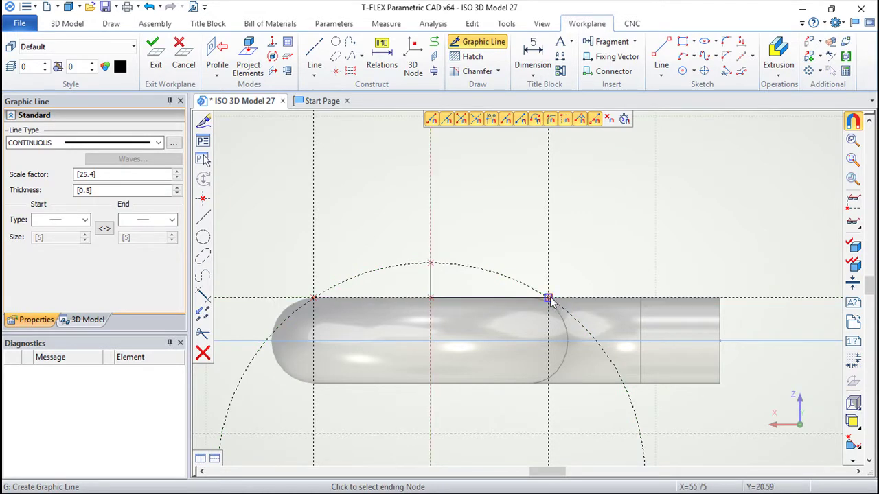
pyautogui.click(430, 264)
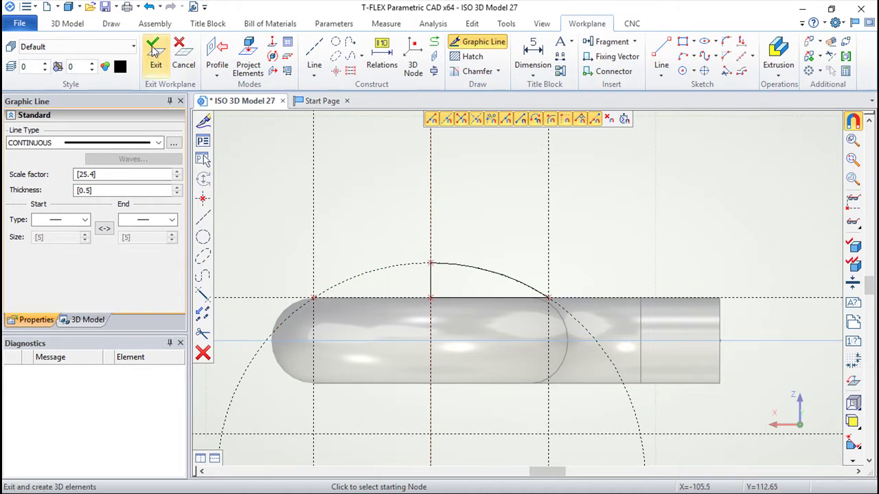
pyautogui.click(155, 52)
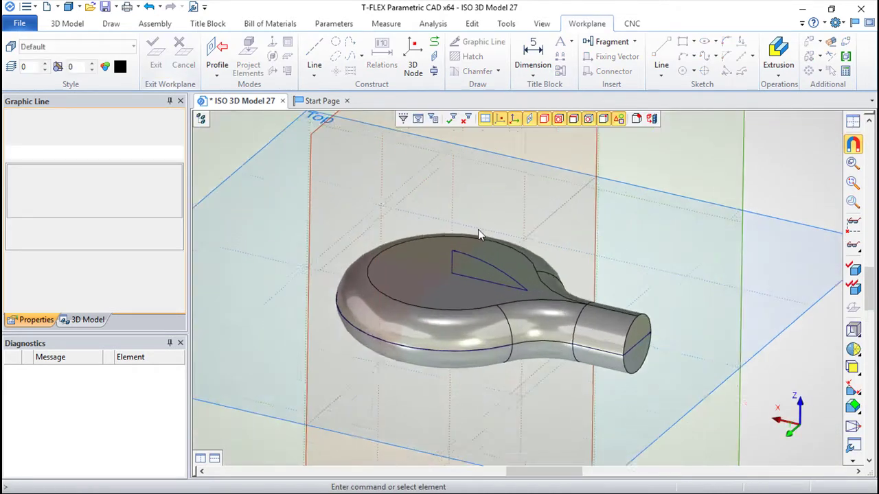
# Revolve the dome profile 360° about its vertical edge to create Body_2
pyautogui.click(398, 57)
pyautogui.click(515, 287)
pyautogui.click(506, 278)
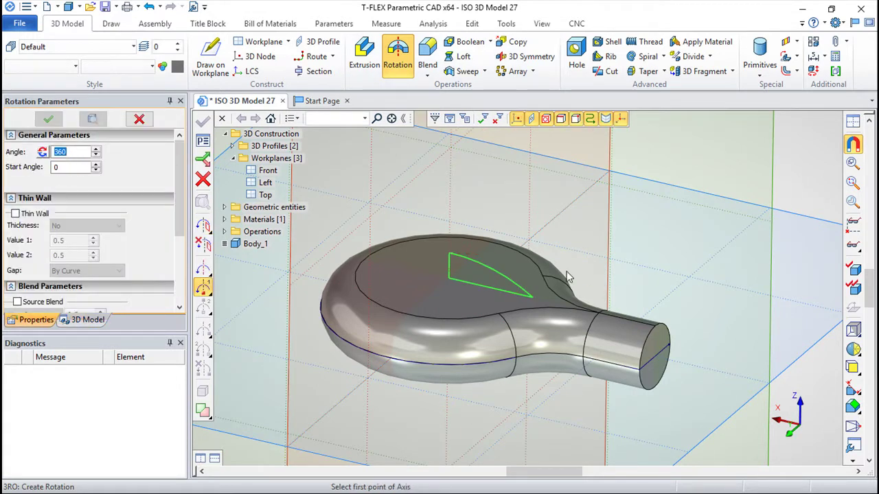
pyautogui.click(449, 254)
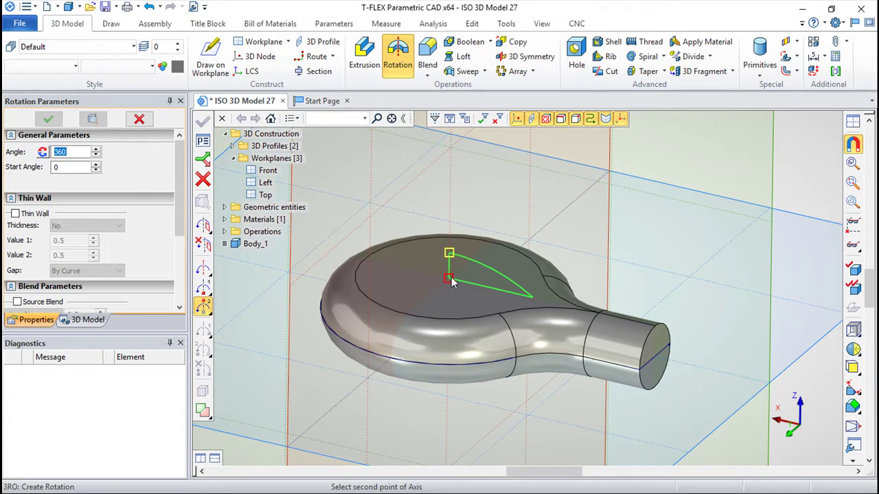
pyautogui.click(448, 279)
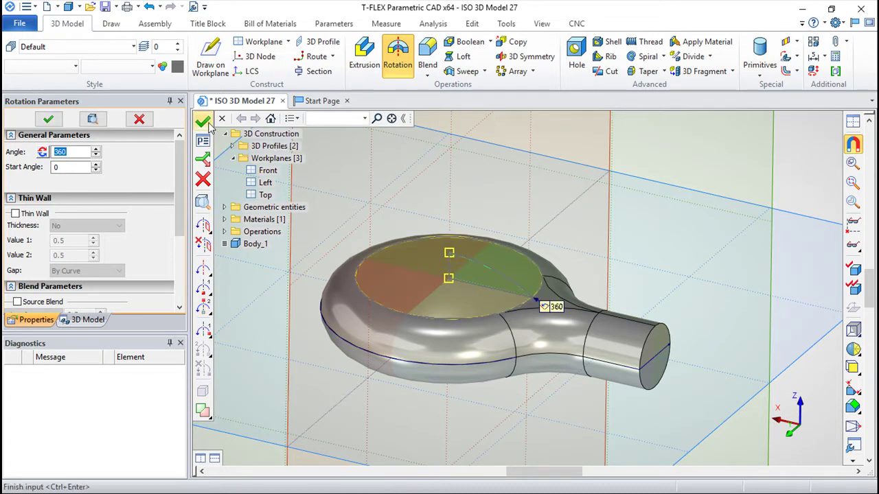
pyautogui.click(205, 122)
pyautogui.moveTo(534, 222); pyautogui.dragTo(618, 252, button='middle')
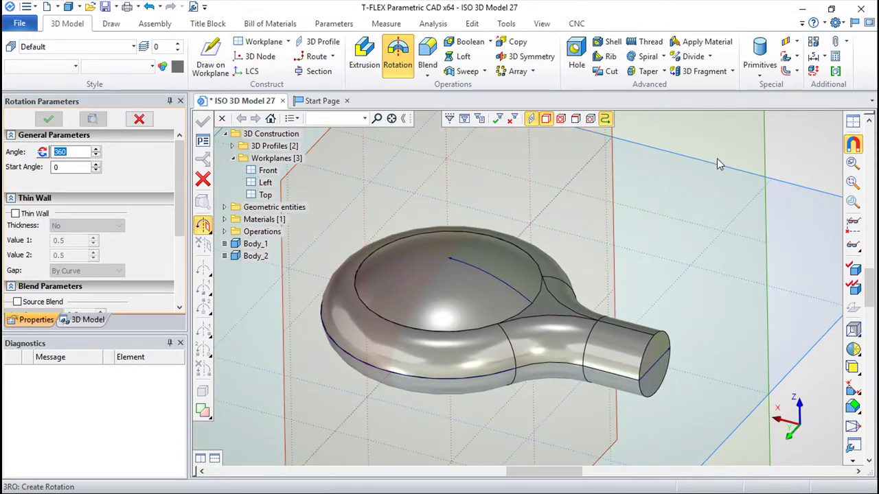
pyautogui.press('Escape')
pyautogui.moveTo(496, 425)
pyautogui.mouseDown(button='middle')
pyautogui.moveTo(498, 341)
pyautogui.moveTo(540, 374)
pyautogui.moveTo(720, 369)
pyautogui.moveTo(729, 358)
pyautogui.mouseUp(button='middle')
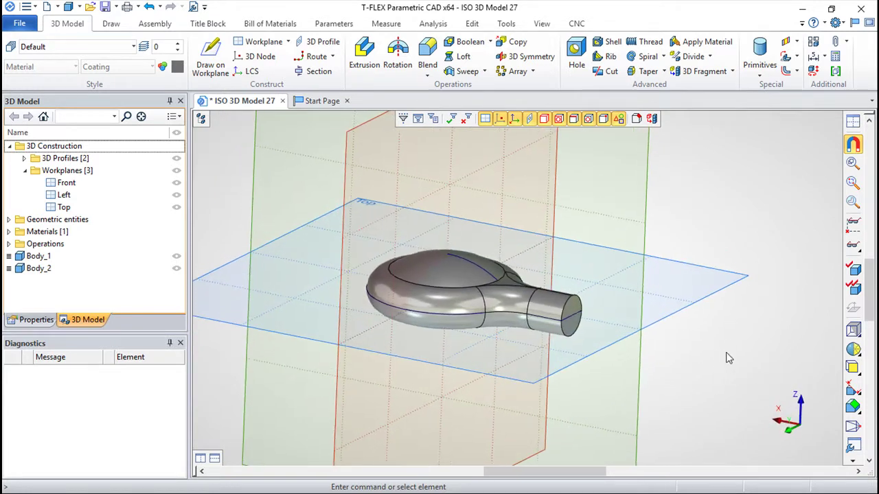
# Create workplane WP 4 as a copy of the Top workplane offset 50 upward
pyautogui.click(702, 305)
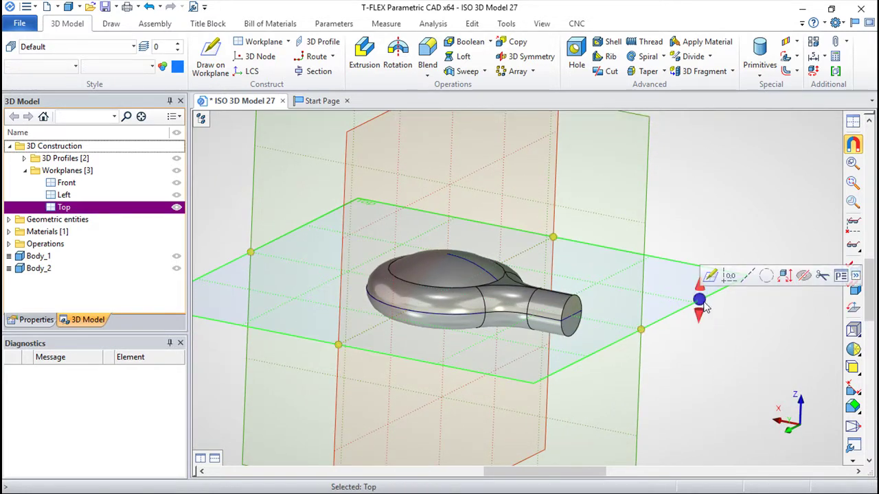
pyautogui.moveTo(699, 304); pyautogui.dragTo(688, 251)
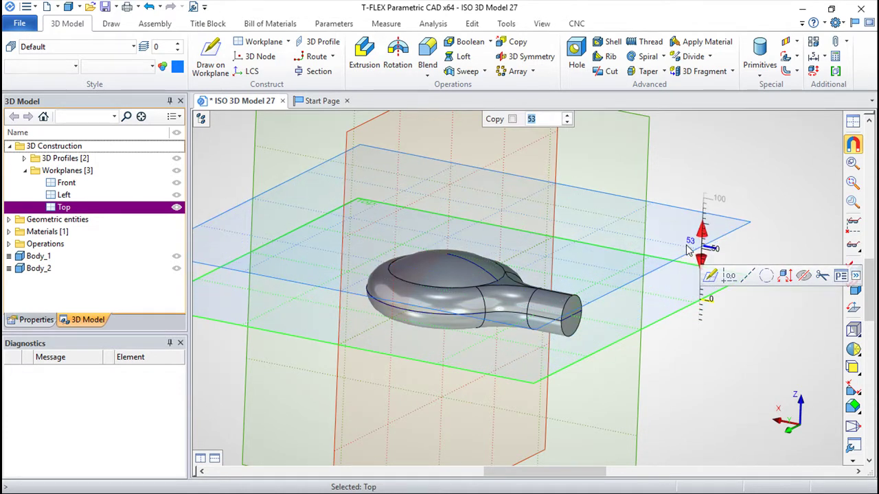
pyautogui.write('50')
pyautogui.press('Return')
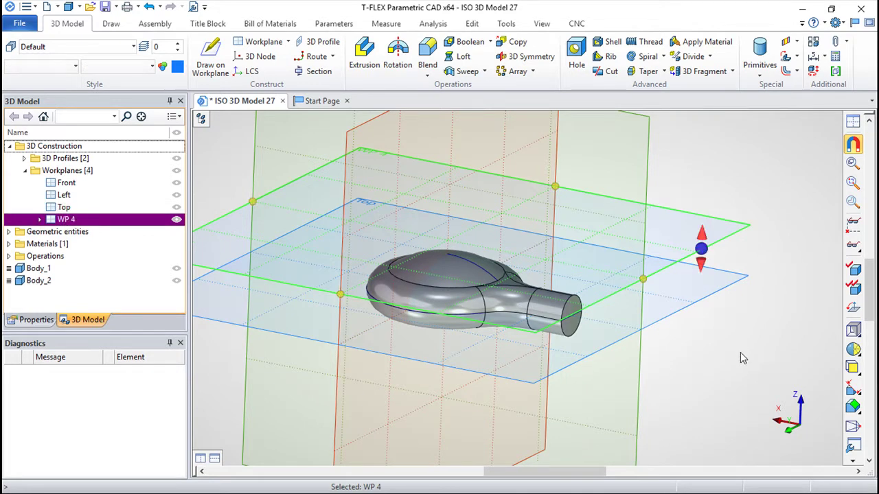
pyautogui.press('Escape')
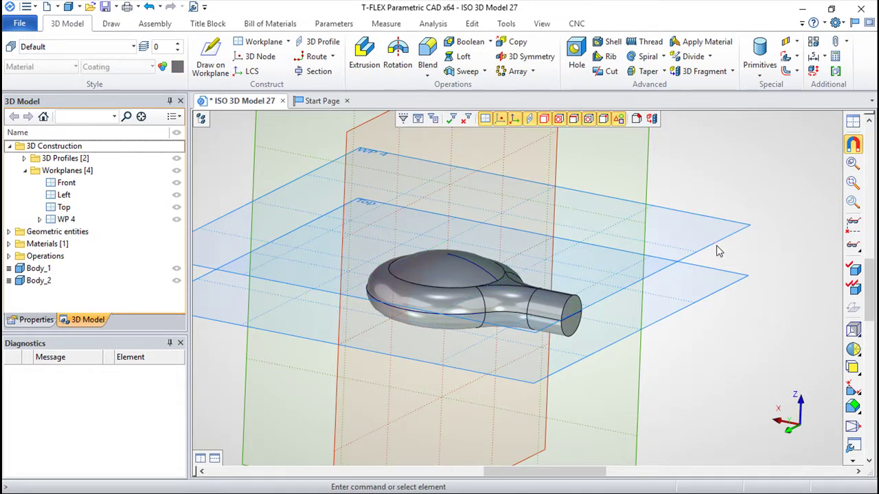
pyautogui.rightClick(716, 251)
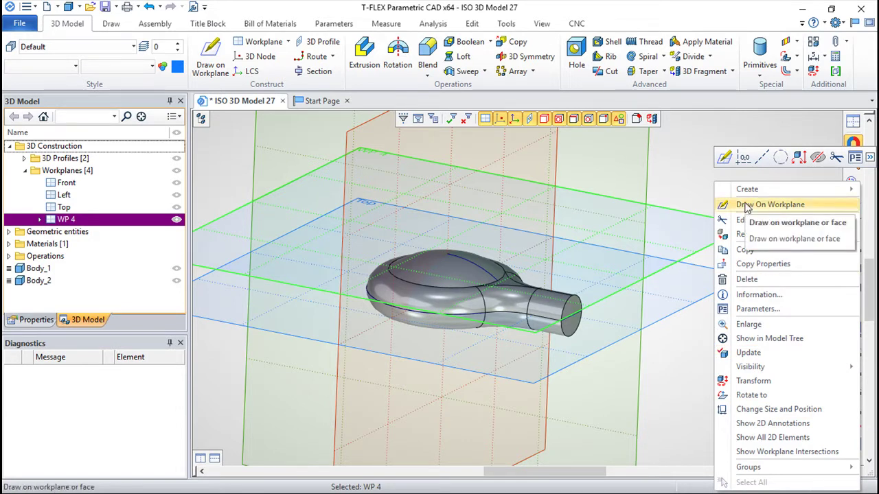
# Start a sketch on WP 4 and place crossing construction axes at the dome centre
pyautogui.click(747, 205)
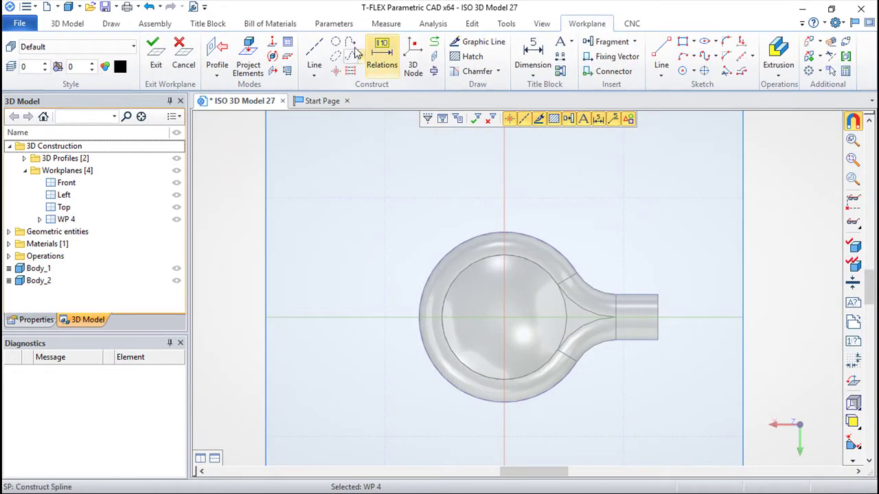
pyautogui.click(314, 53)
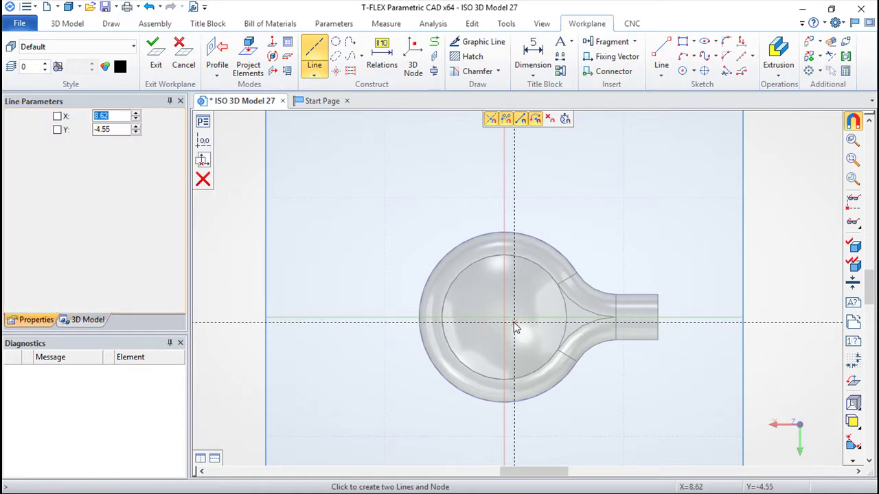
pyautogui.click(529, 297)
pyautogui.scroll(2, 529, 296)
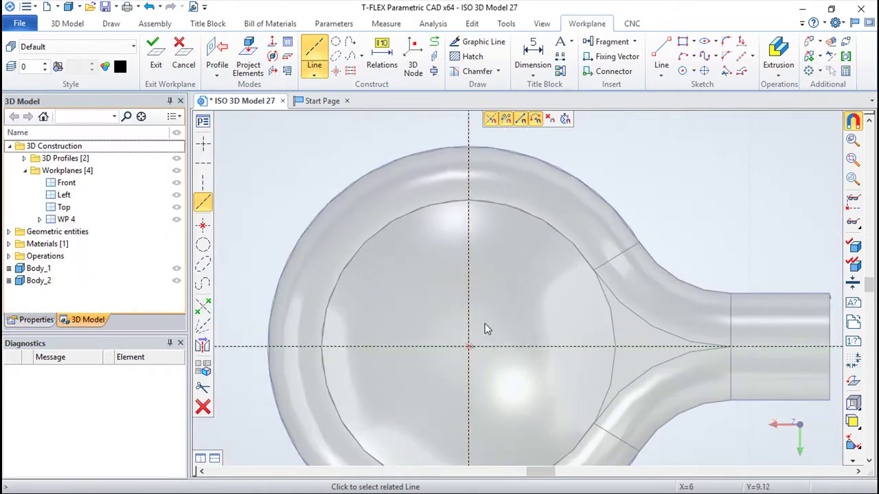
pyautogui.moveTo(485, 328); pyautogui.dragTo(511, 255, button='middle')
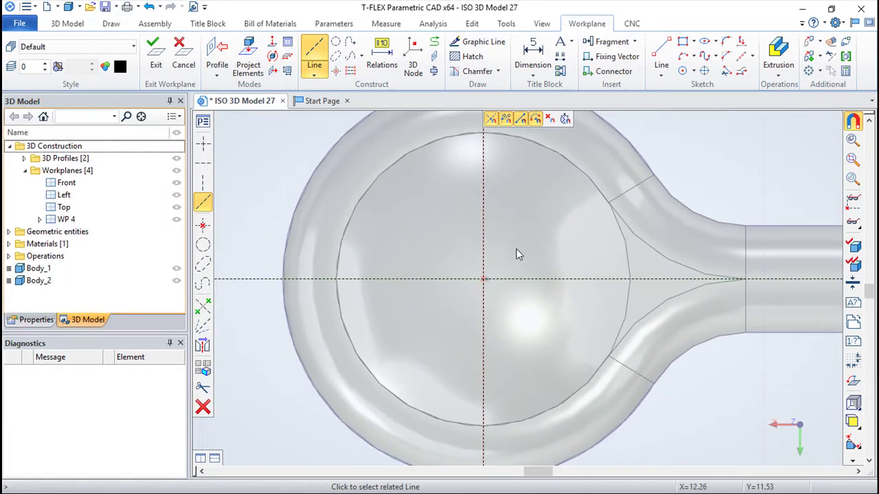
# Add concentric construction circles of radius 45 and 20, plus a radius-10 circle on the inner circle
pyautogui.click(335, 41)
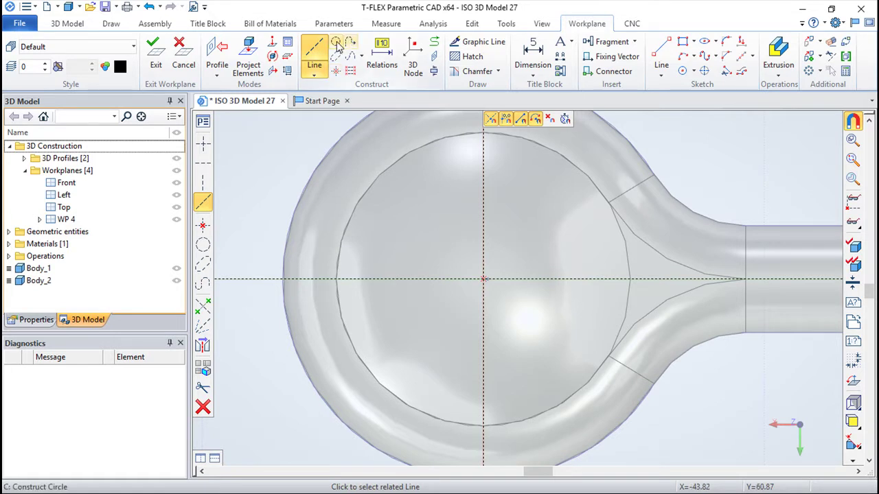
pyautogui.click(484, 279)
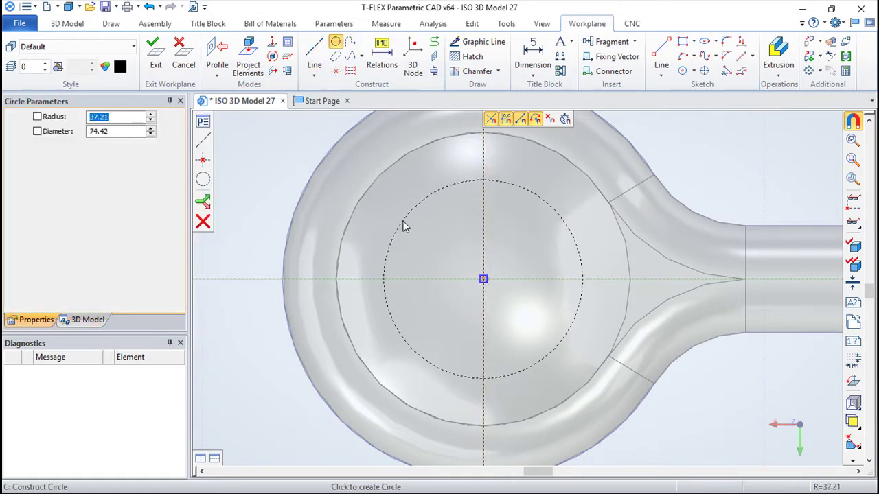
pyautogui.write('45')
pyautogui.press('Return')
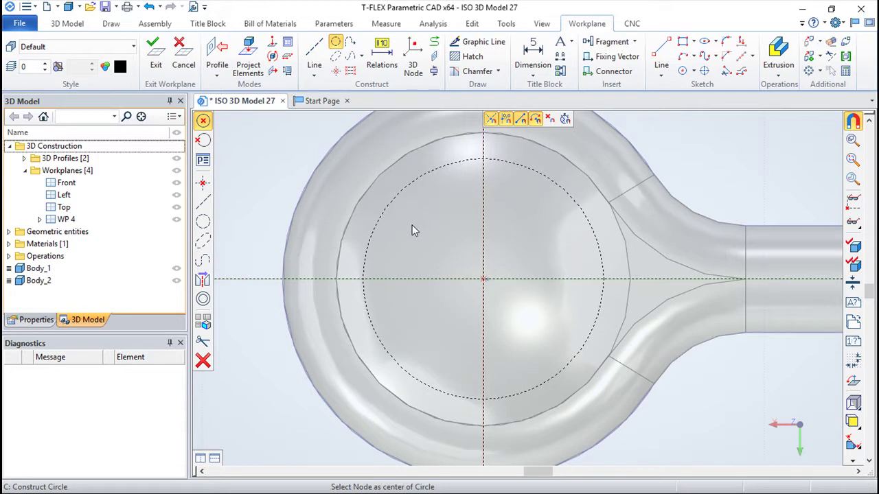
pyautogui.click(484, 279)
pyautogui.write('20')
pyautogui.press('Return')
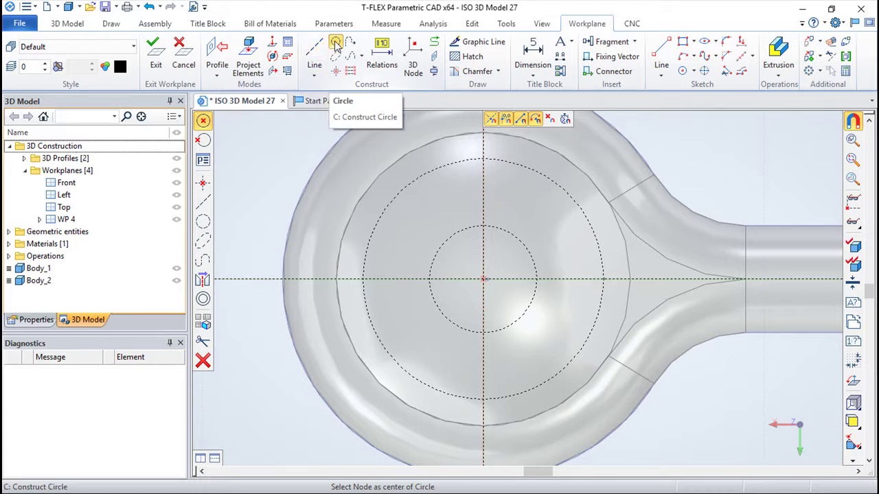
pyautogui.click(537, 280)
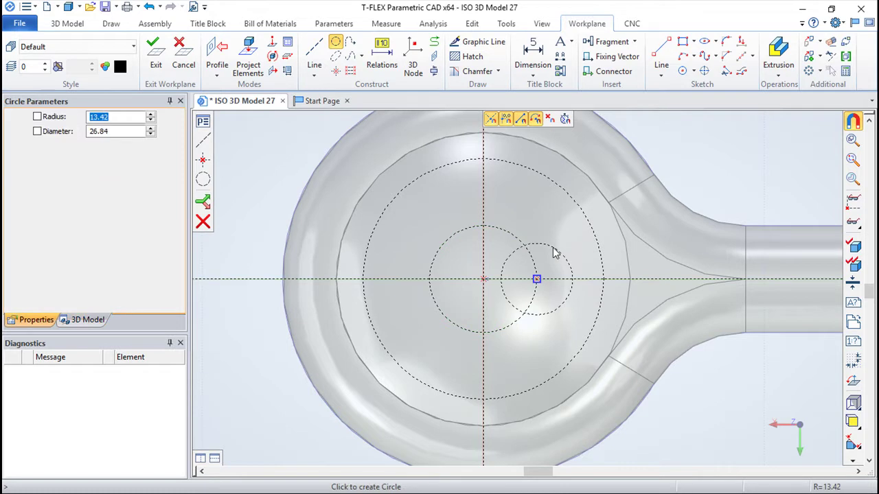
pyautogui.write('10')
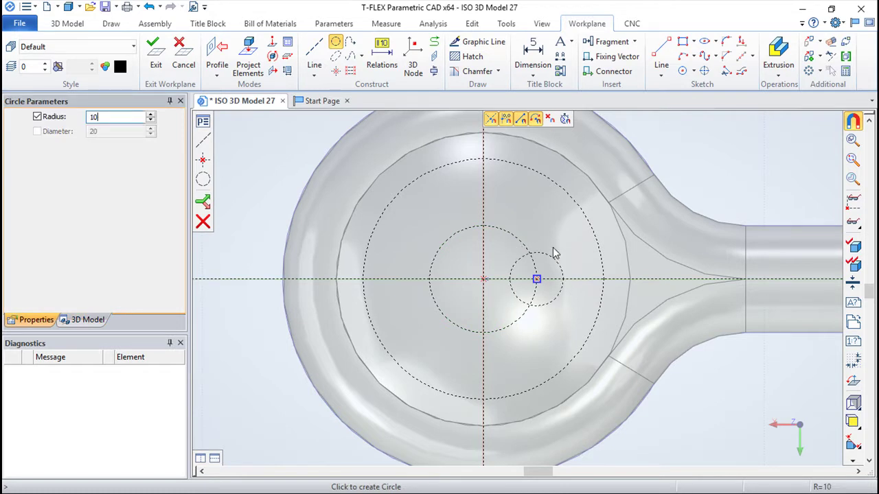
pyautogui.press('Return')
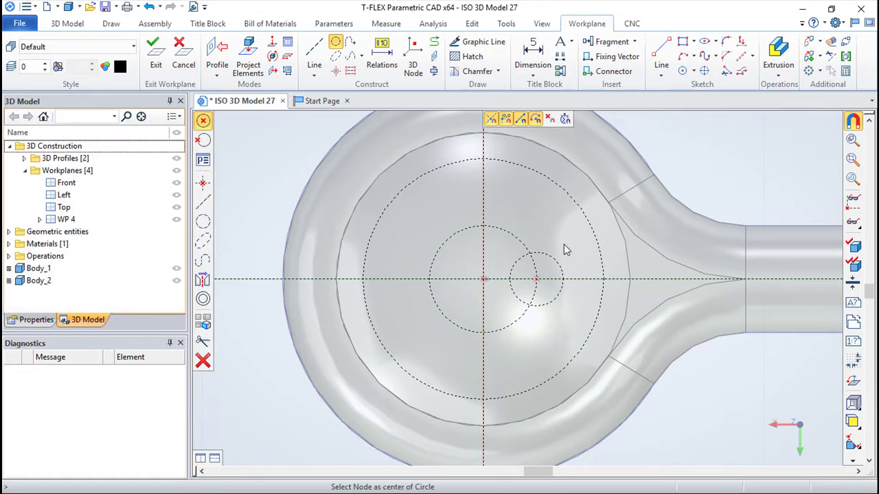
# Add a construction line parallel to the horizontal axis, tangent to the radius-10 circle
pyautogui.click(314, 55)
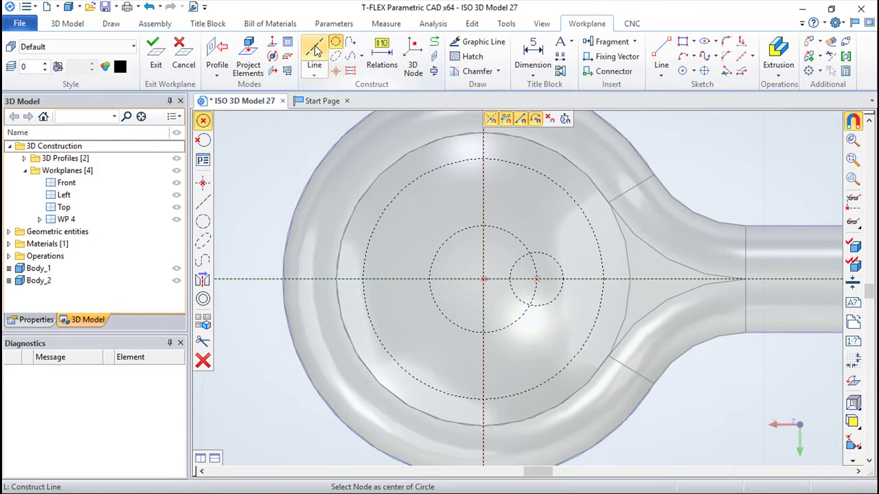
pyautogui.click(583, 280)
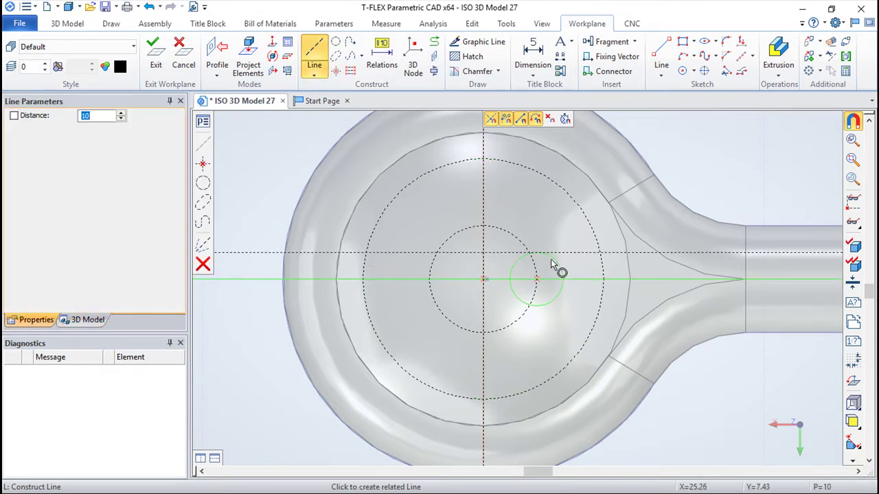
pyautogui.click(543, 307)
pyautogui.scroll(1, 562, 330)
pyautogui.scroll(1, 530, 269)
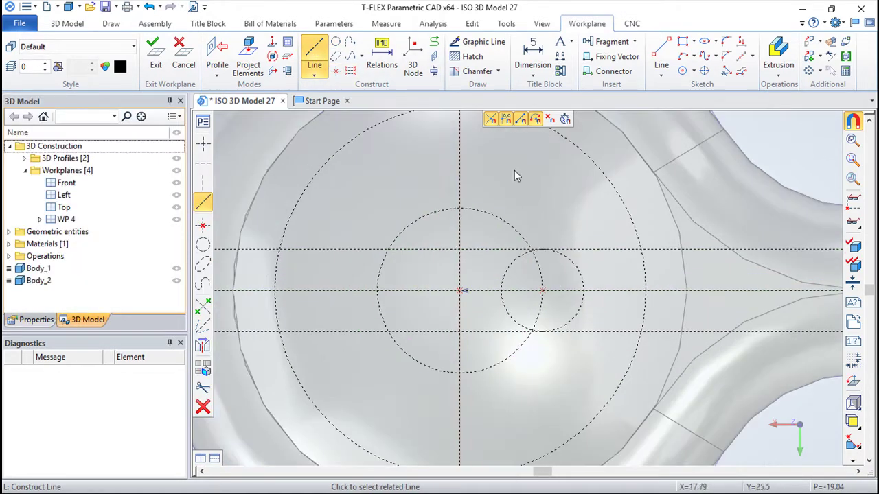
pyautogui.click(483, 42)
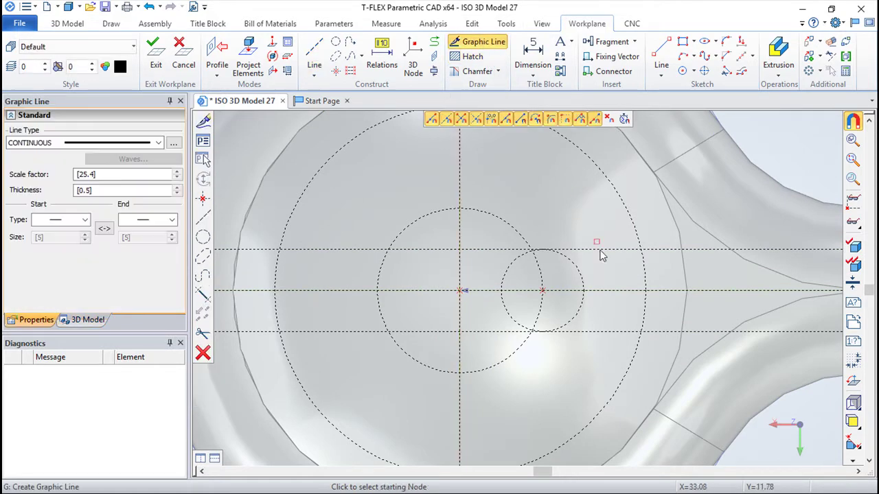
# Trace the slot: a rounded inner end, bottom line, outer arc and a closing top line
pyautogui.click(544, 251)
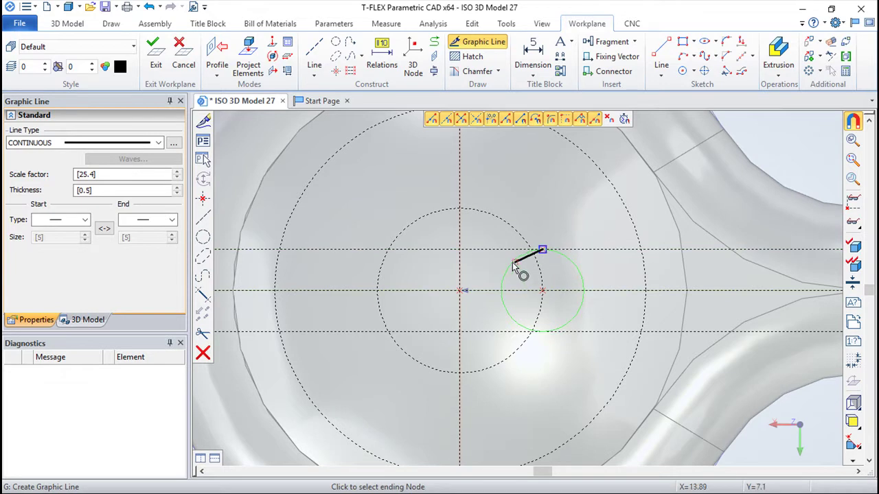
pyautogui.click(543, 332)
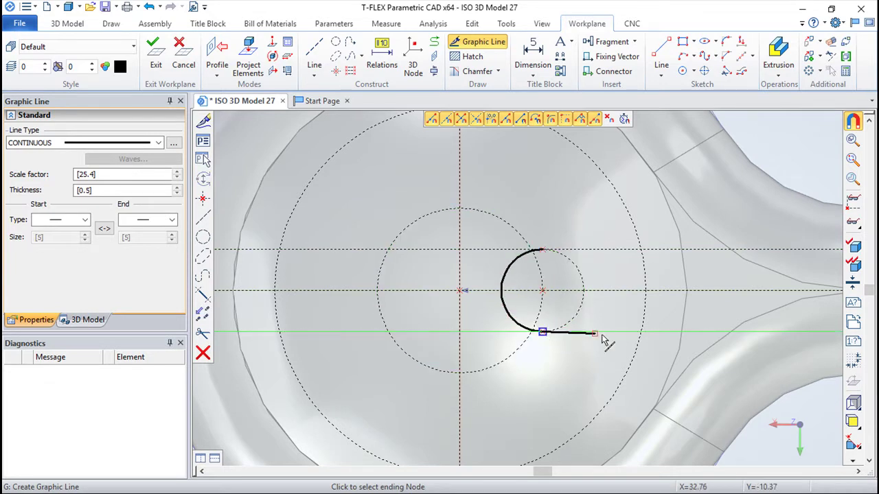
pyautogui.click(640, 250)
pyautogui.click(542, 250)
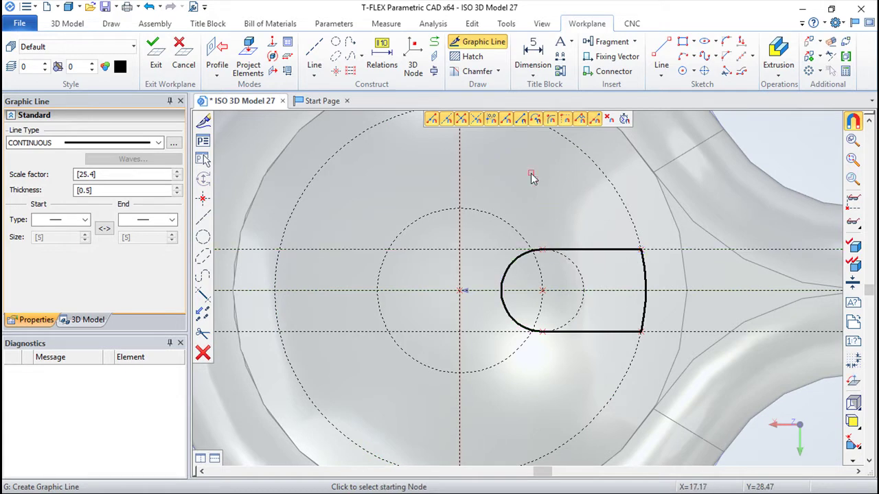
pyautogui.scroll(-1, 502, 157)
pyautogui.scroll(-1, 502, 157)
# Circular-array the slot outline into 4 copies at 90° about the origin, then exit the sketch
pyautogui.click(810, 71)
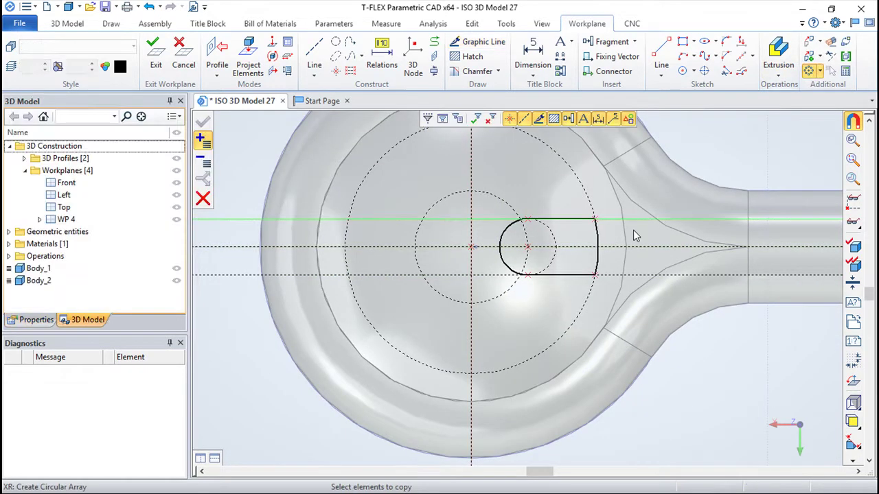
pyautogui.moveTo(486, 166); pyautogui.dragTo(630, 302)
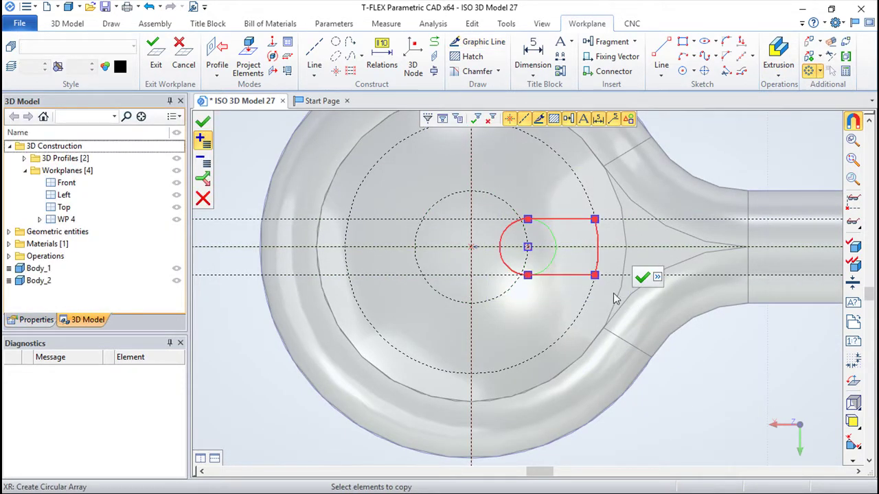
pyautogui.click(642, 277)
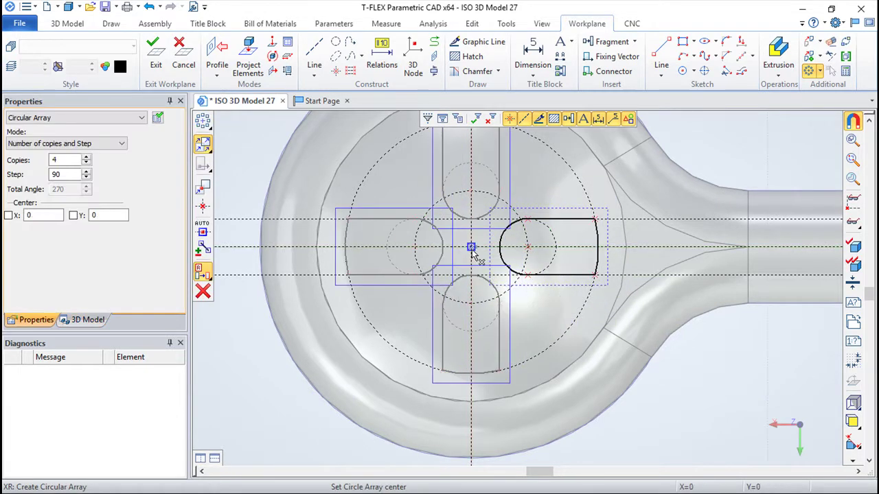
pyautogui.click(557, 286)
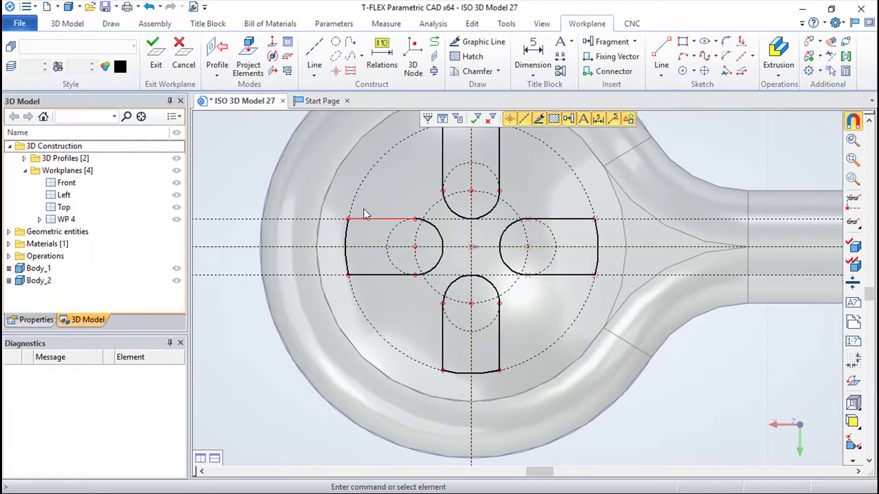
pyautogui.click(155, 48)
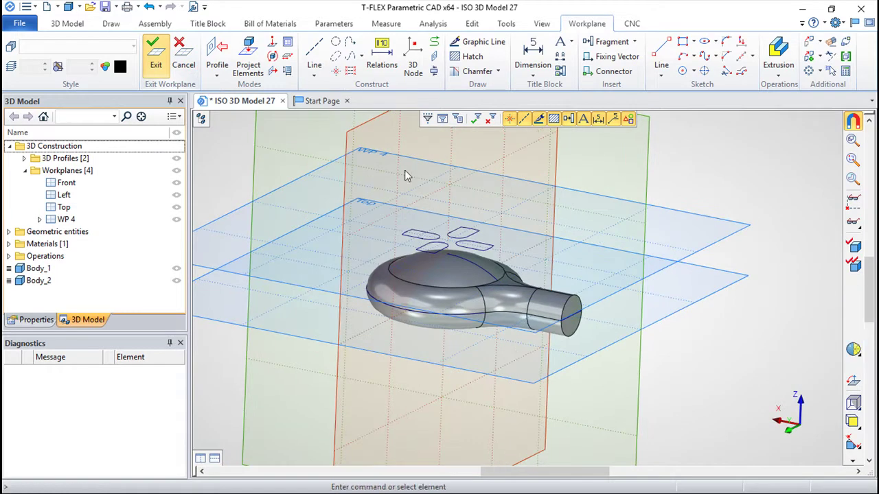
pyautogui.click(362, 55)
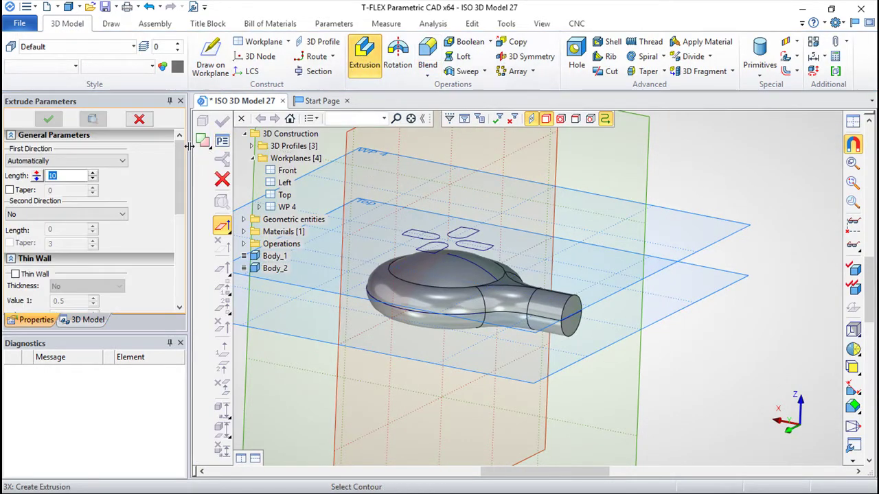
pyautogui.click(204, 142)
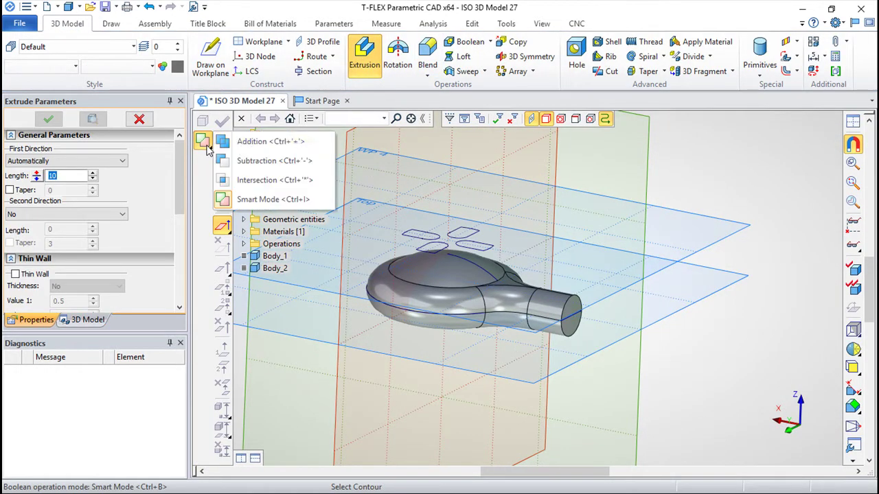
pyautogui.click(245, 160)
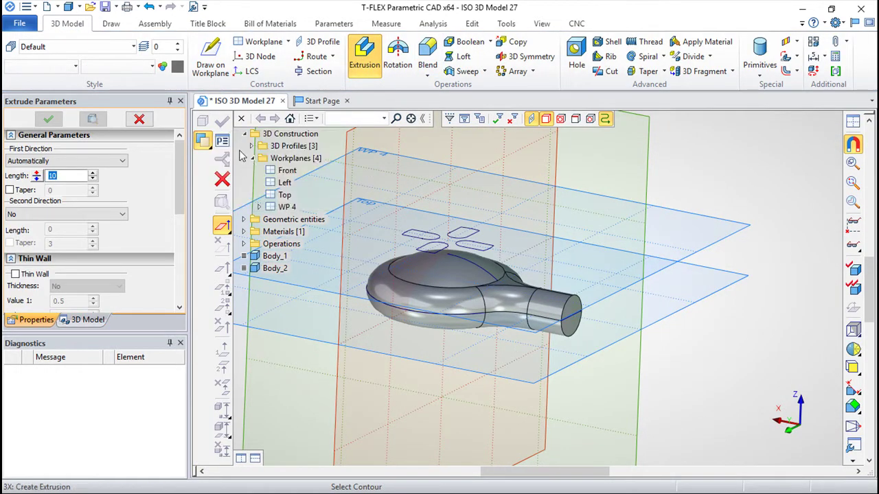
pyautogui.click(474, 240)
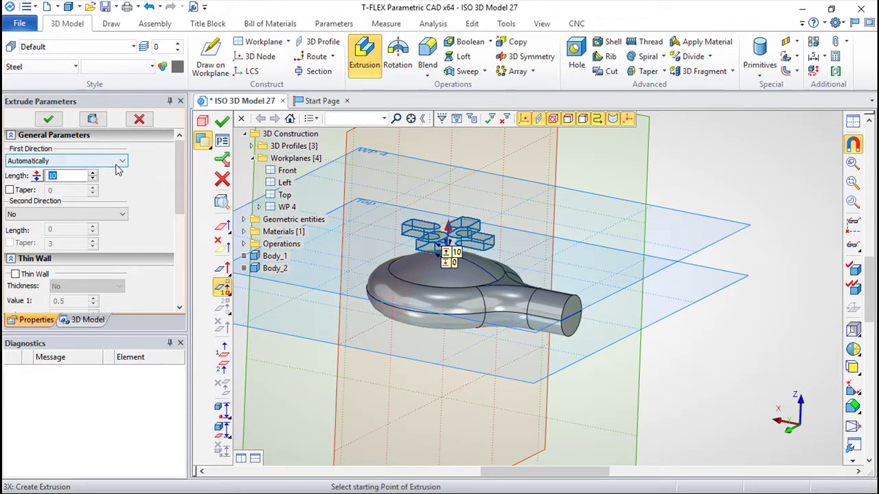
pyautogui.click(118, 162)
pyautogui.click(41, 180)
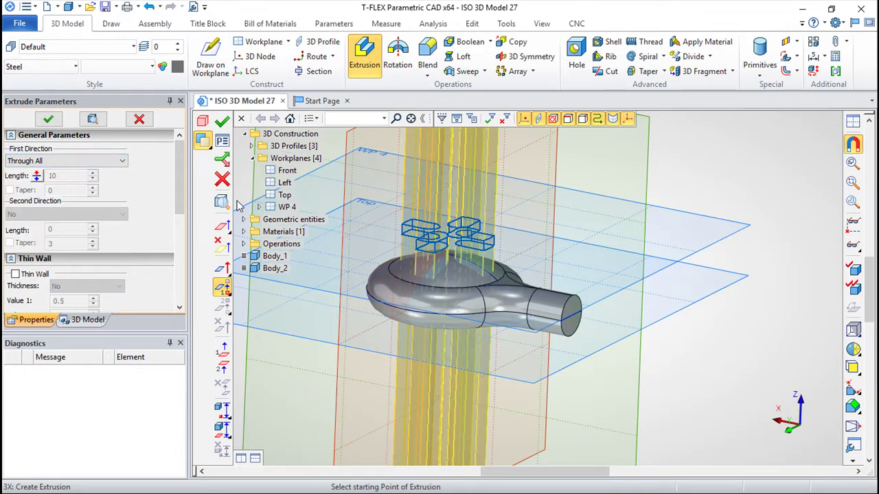
pyautogui.click(222, 121)
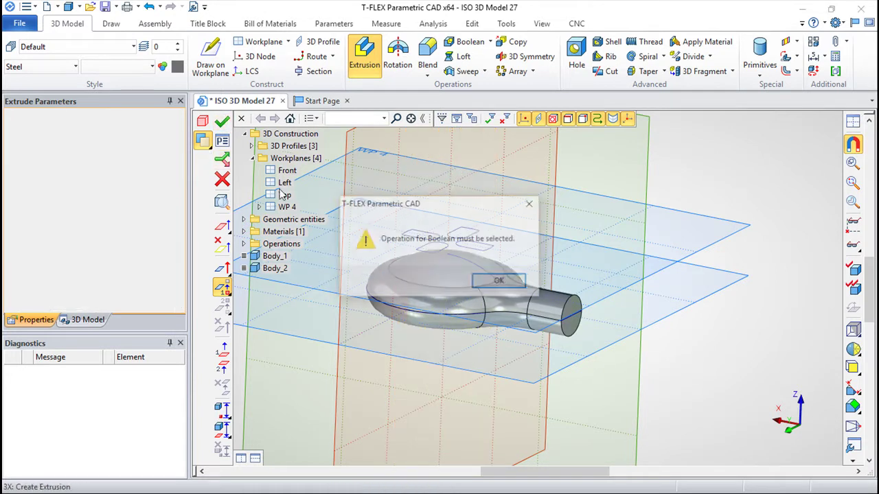
pyautogui.click(500, 282)
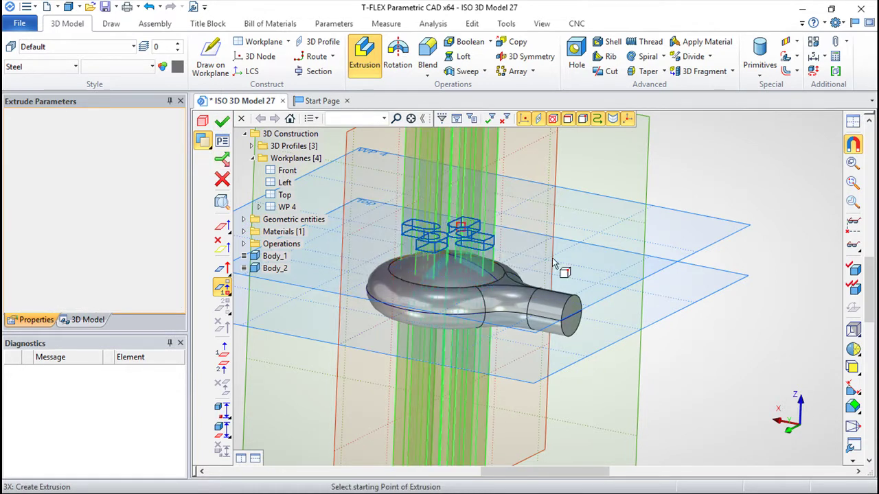
pyautogui.click(447, 298)
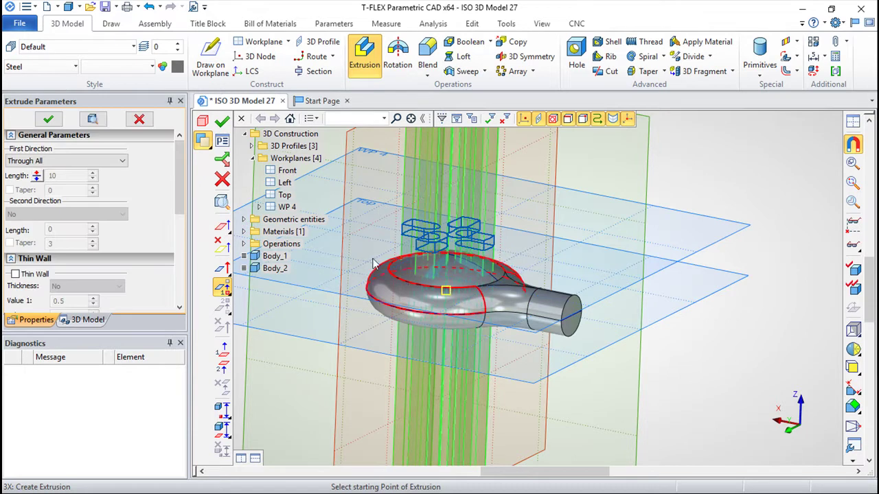
pyautogui.click(222, 179)
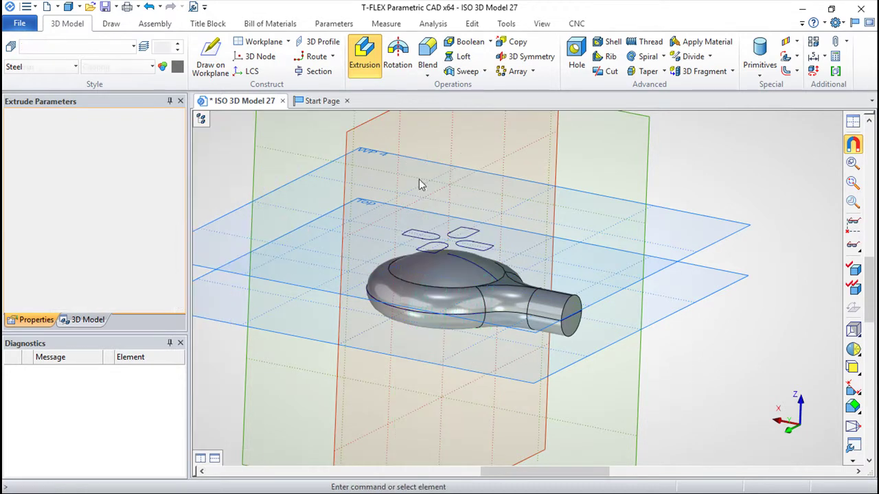
# Unite the dome and the handle tube with a Boolean Addition
pyautogui.click(490, 42)
pyautogui.click(479, 58)
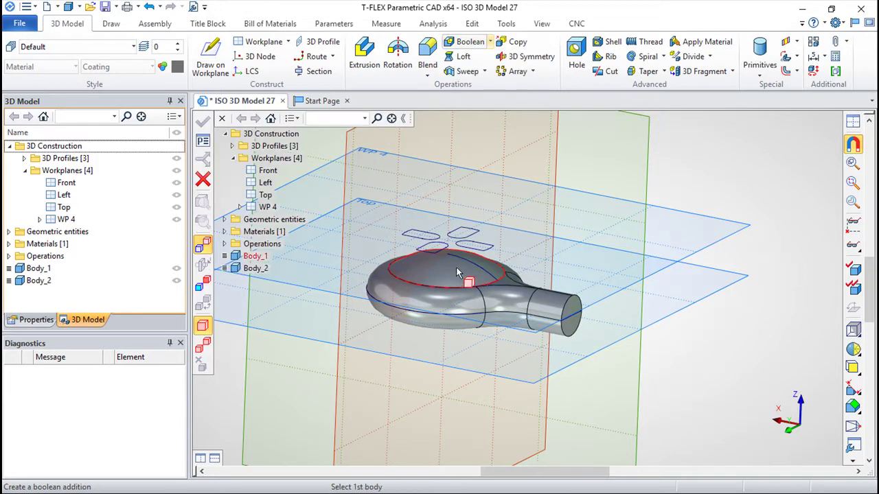
pyautogui.click(466, 278)
pyautogui.click(507, 295)
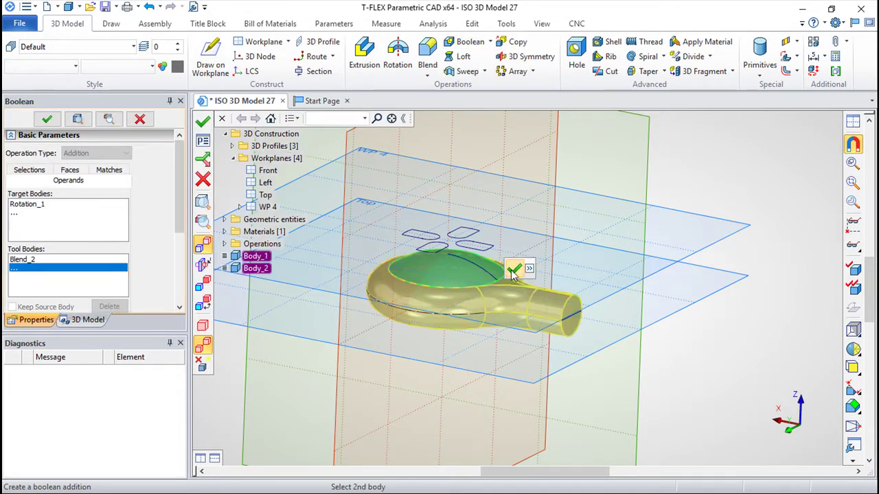
pyautogui.click(515, 269)
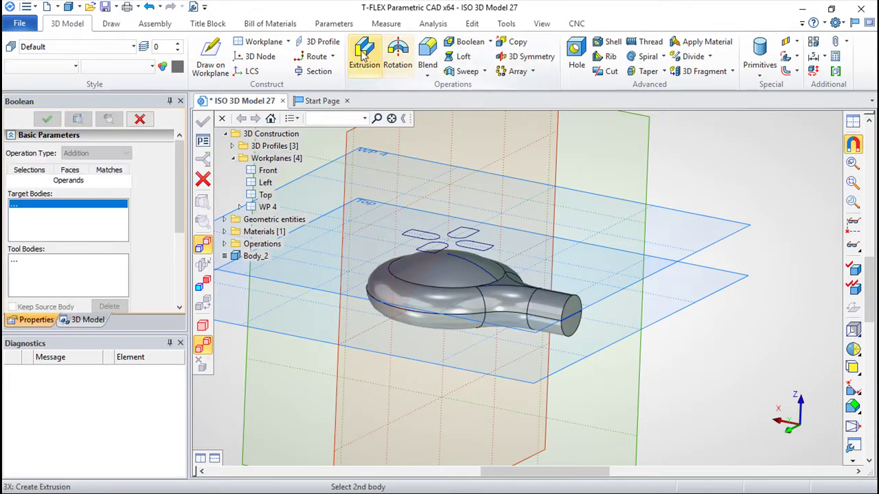
pyautogui.click(365, 56)
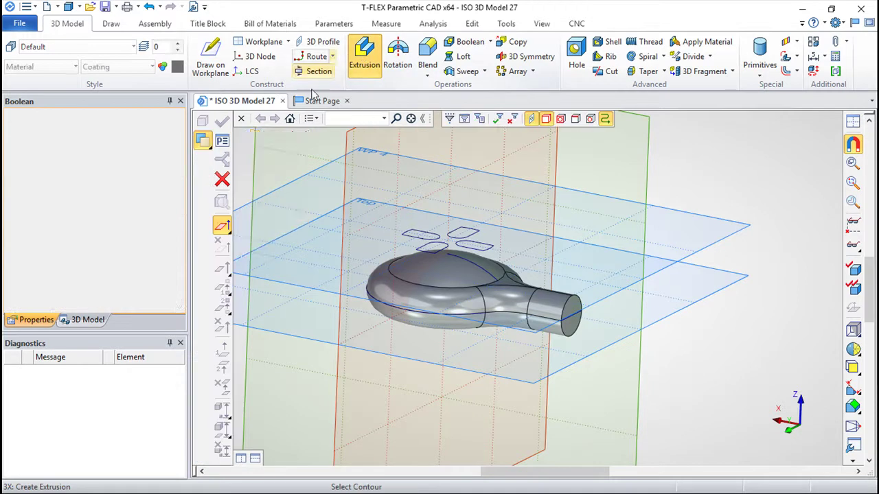
# Extrude the four slot outlines Through All as a subtraction, cutting them through the dome
pyautogui.click(471, 235)
pyautogui.click(123, 162)
pyautogui.click(50, 180)
pyautogui.click(221, 121)
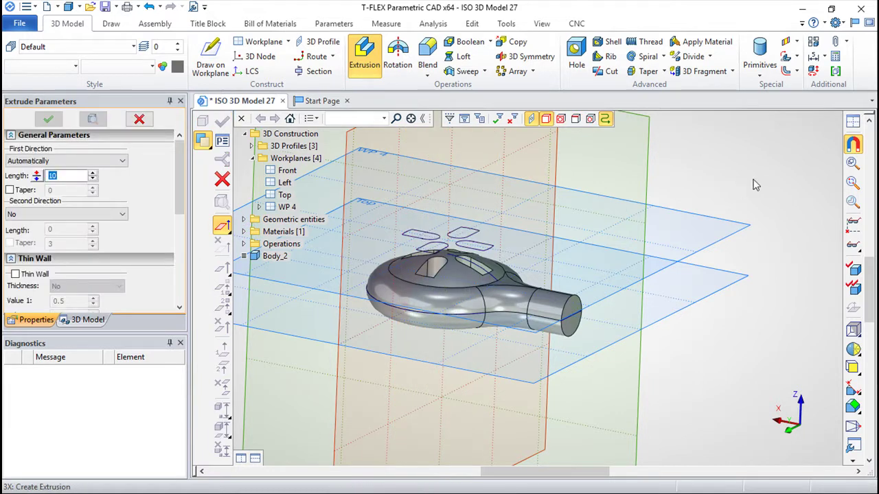
pyautogui.press('Escape')
pyautogui.moveTo(556, 202)
pyautogui.mouseDown(button='middle')
pyautogui.moveTo(464, 301)
pyautogui.moveTo(462, 244)
pyautogui.moveTo(338, 270)
pyautogui.mouseUp(button='middle')
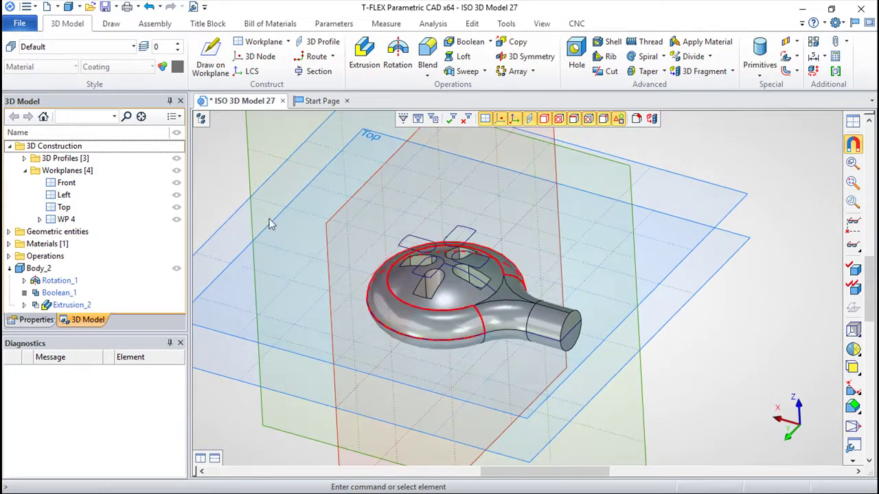
# Hide the 3D Profiles and Workplanes, then orbit and zoom to inspect the slotted part
pyautogui.click(176, 158)
pyautogui.click(177, 171)
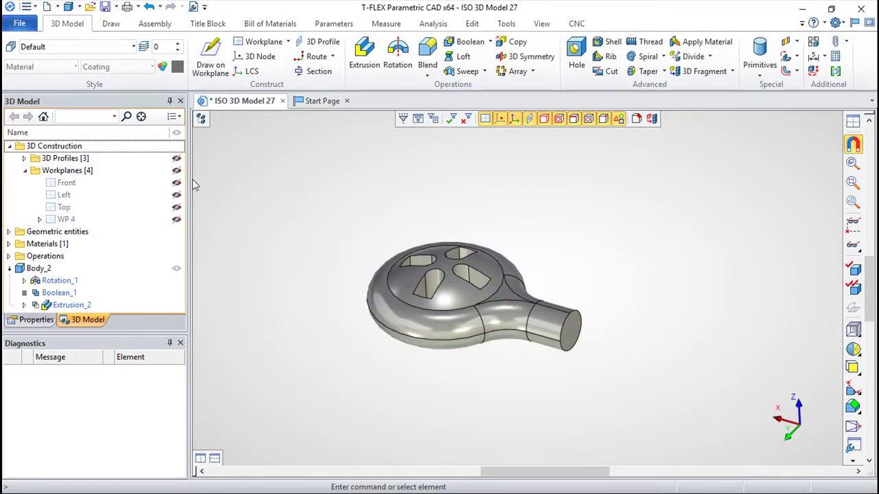
pyautogui.moveTo(395, 234)
pyautogui.mouseDown(button='middle')
pyautogui.moveTo(423, 204)
pyautogui.moveTo(411, 260)
pyautogui.mouseUp(button='middle')
pyautogui.scroll(2, 460, 285)
pyautogui.scroll(3, 461, 283)
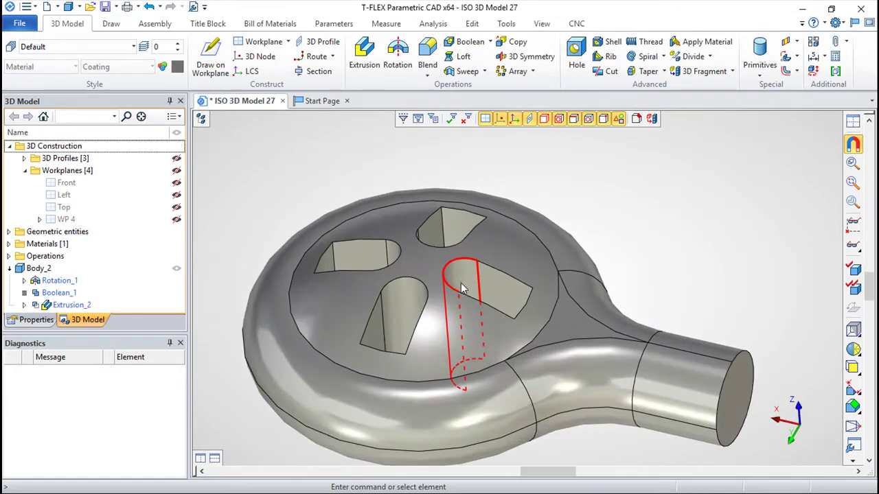
pyautogui.moveTo(460, 283); pyautogui.dragTo(555, 238, button='middle')
pyautogui.moveTo(752, 217)
pyautogui.mouseDown(button='middle')
pyautogui.moveTo(721, 316)
pyautogui.moveTo(755, 286)
pyautogui.moveTo(626, 320)
pyautogui.moveTo(639, 264)
pyautogui.moveTo(674, 222)
pyautogui.mouseUp(button='middle')
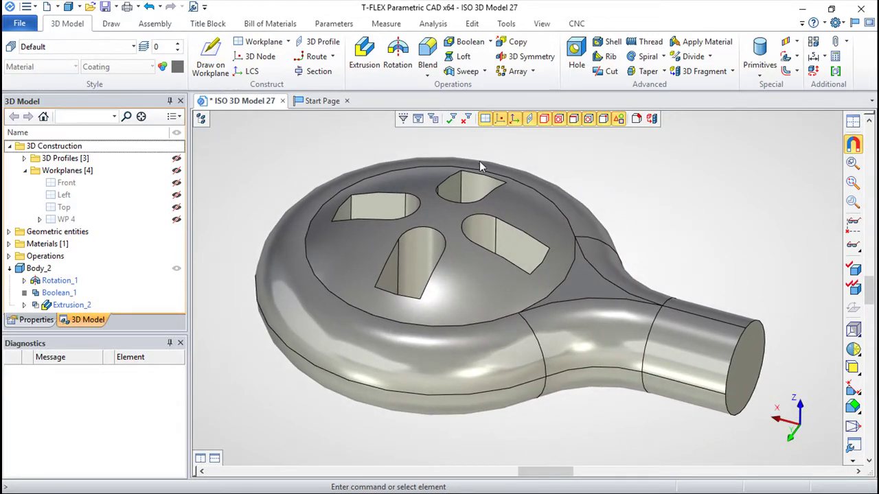